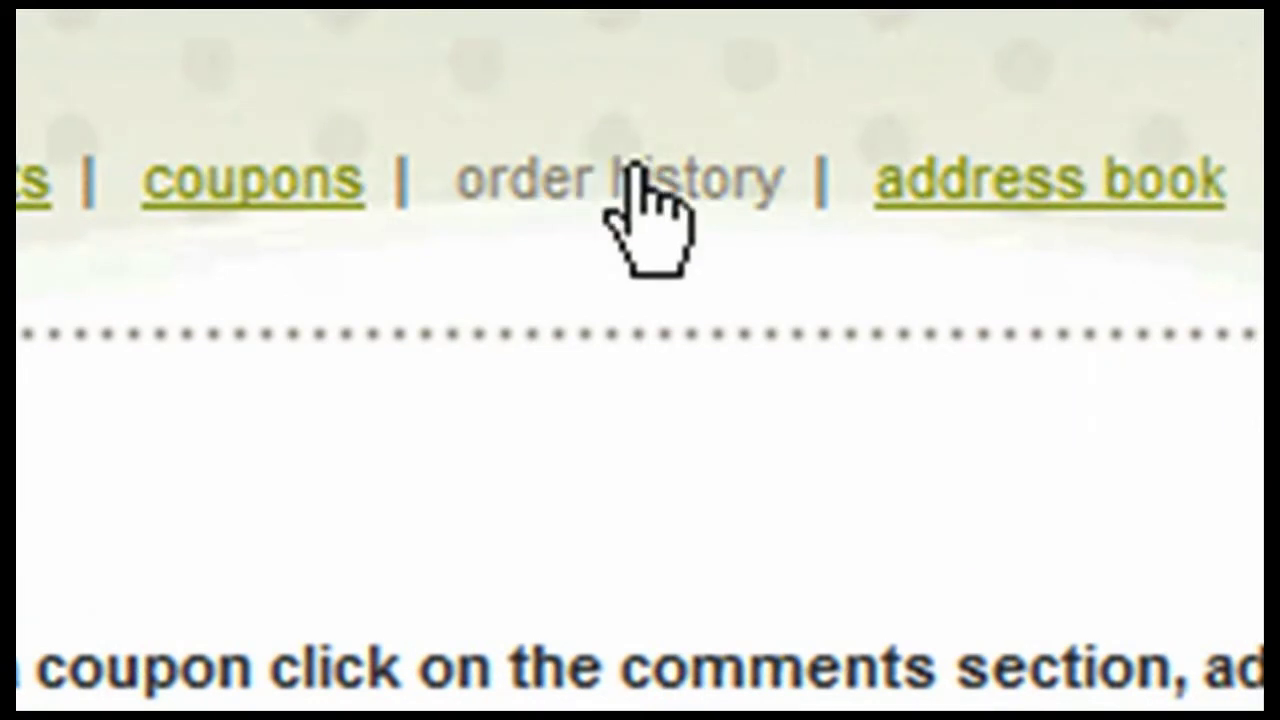
# Open the order history, follow the Feb 24, 2010 order's tracking link, and view its details.
pyautogui.click(635, 182)
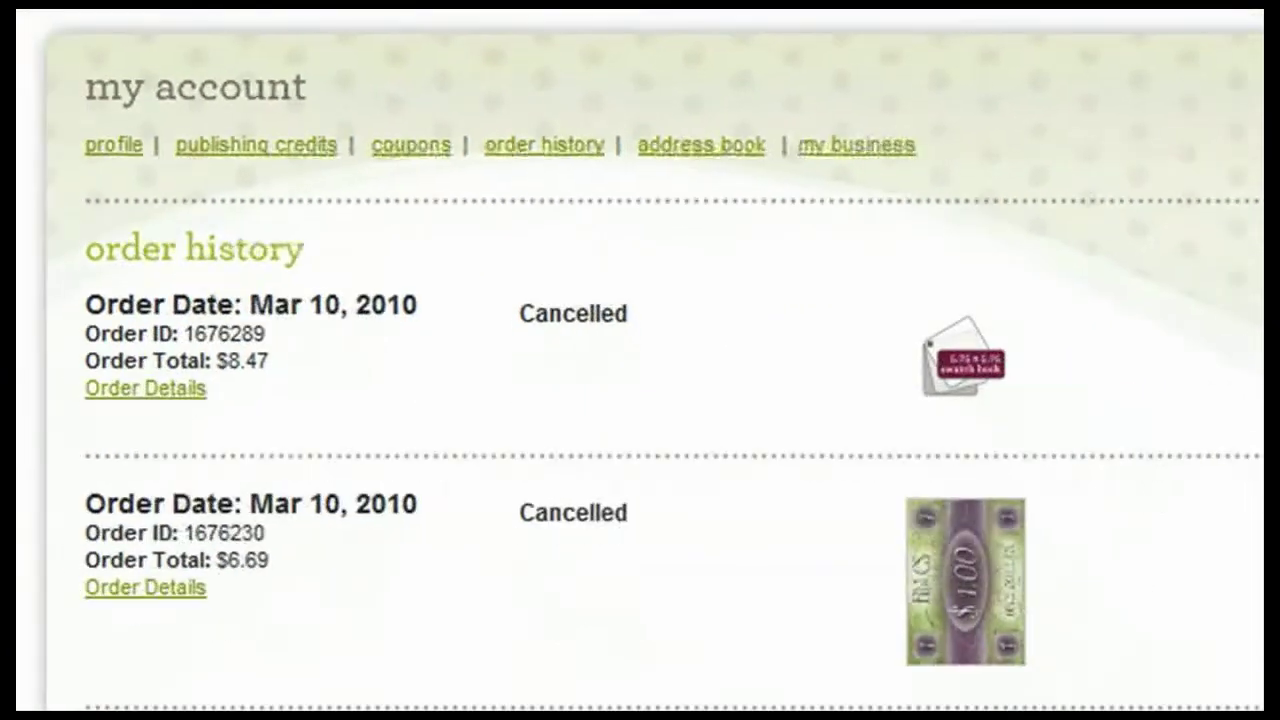
pyautogui.scroll(-4, 653, 360)
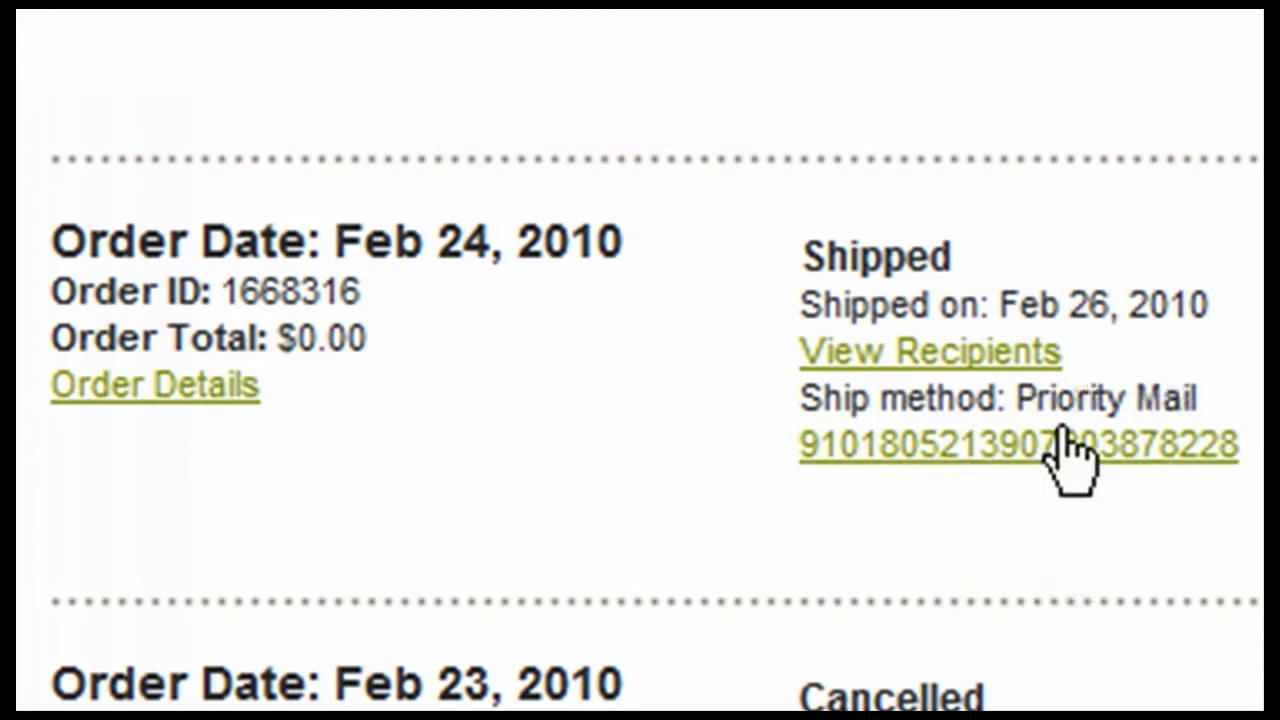
pyautogui.click(918, 463)
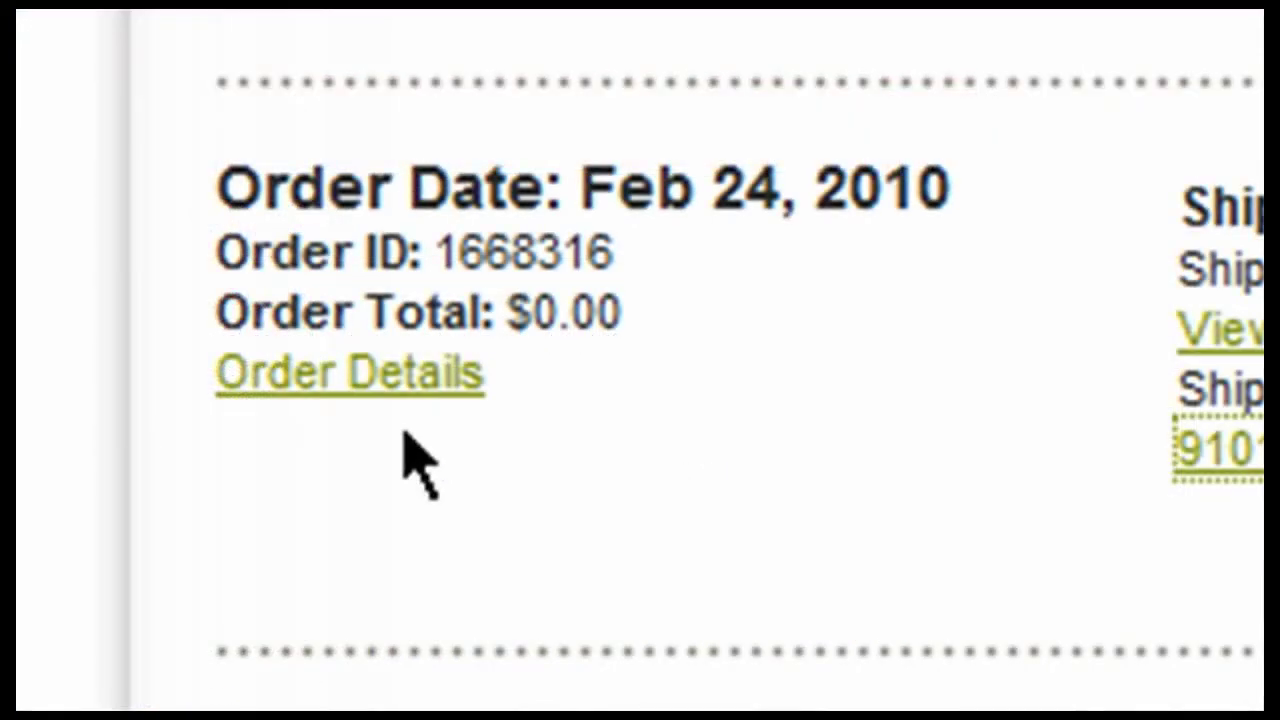
pyautogui.click(350, 376)
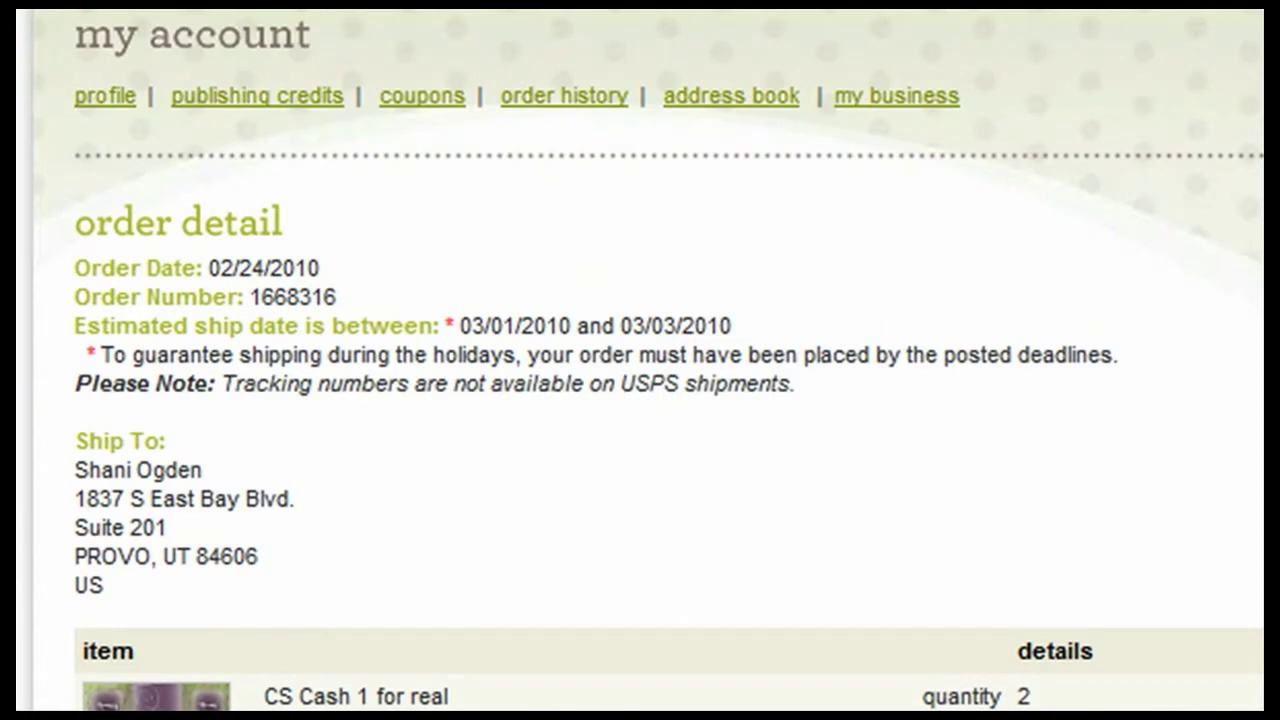
# Scroll through the Feb 24 order's items down to the $0.00 grand total.
pyautogui.scroll(-5, 668, 360)
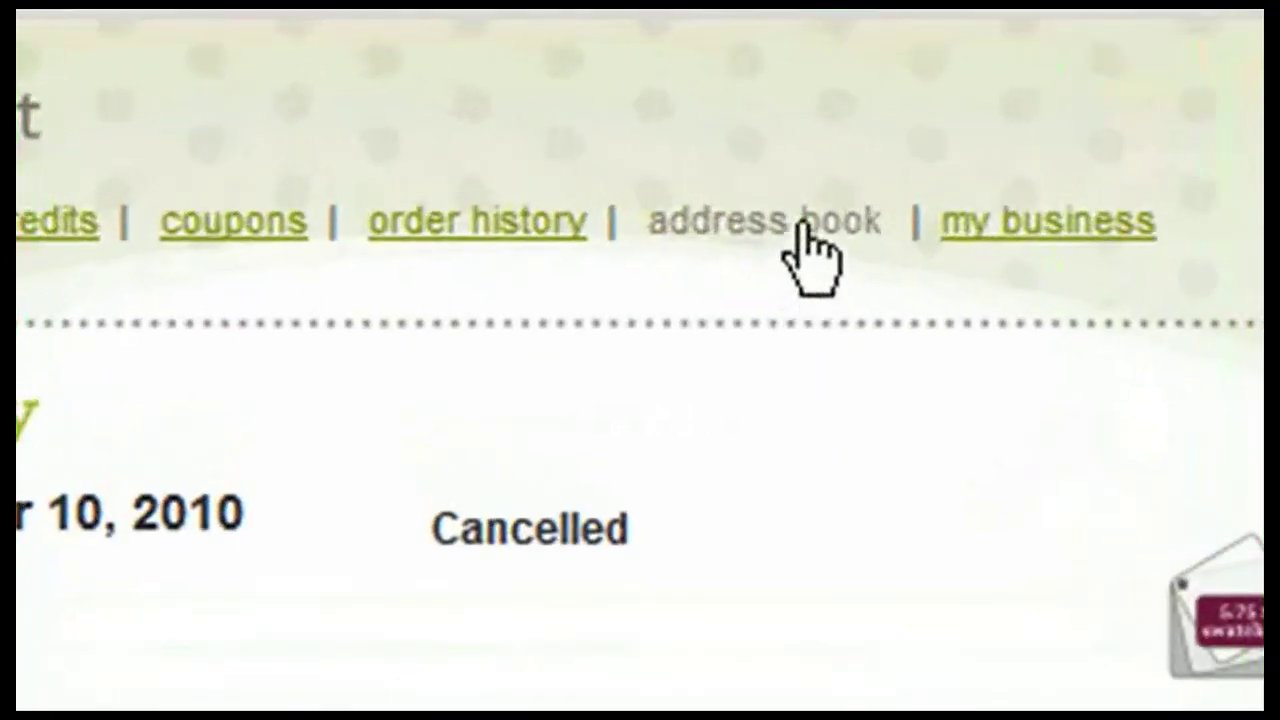
# In the address book, list all contacts, filter to letter K, and edit the top contact.
pyautogui.click(497, 118)
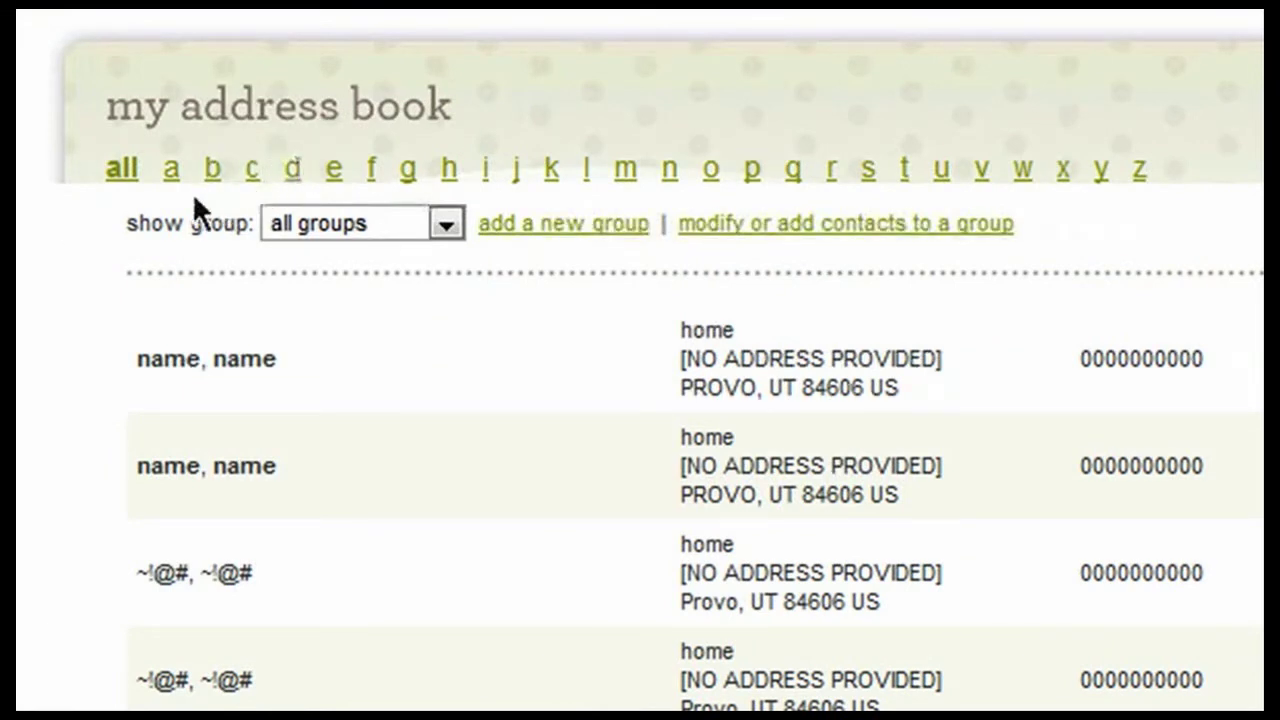
pyautogui.click(120, 172)
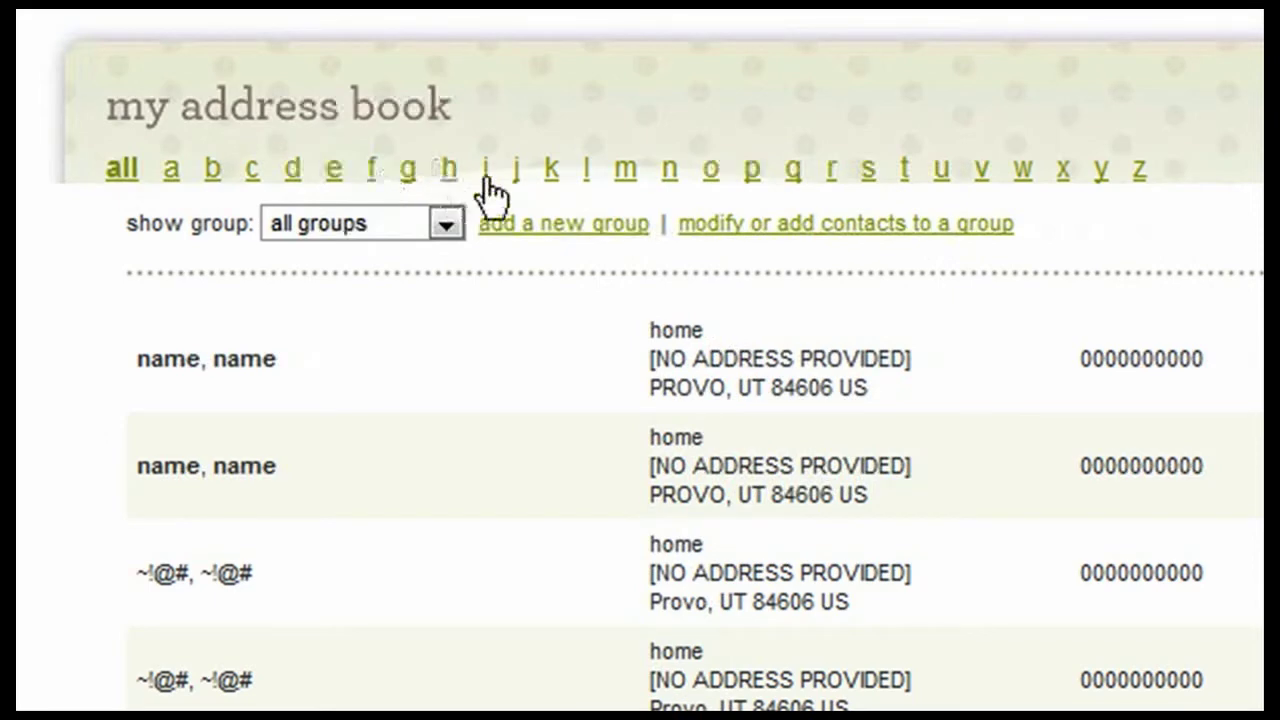
pyautogui.click(550, 172)
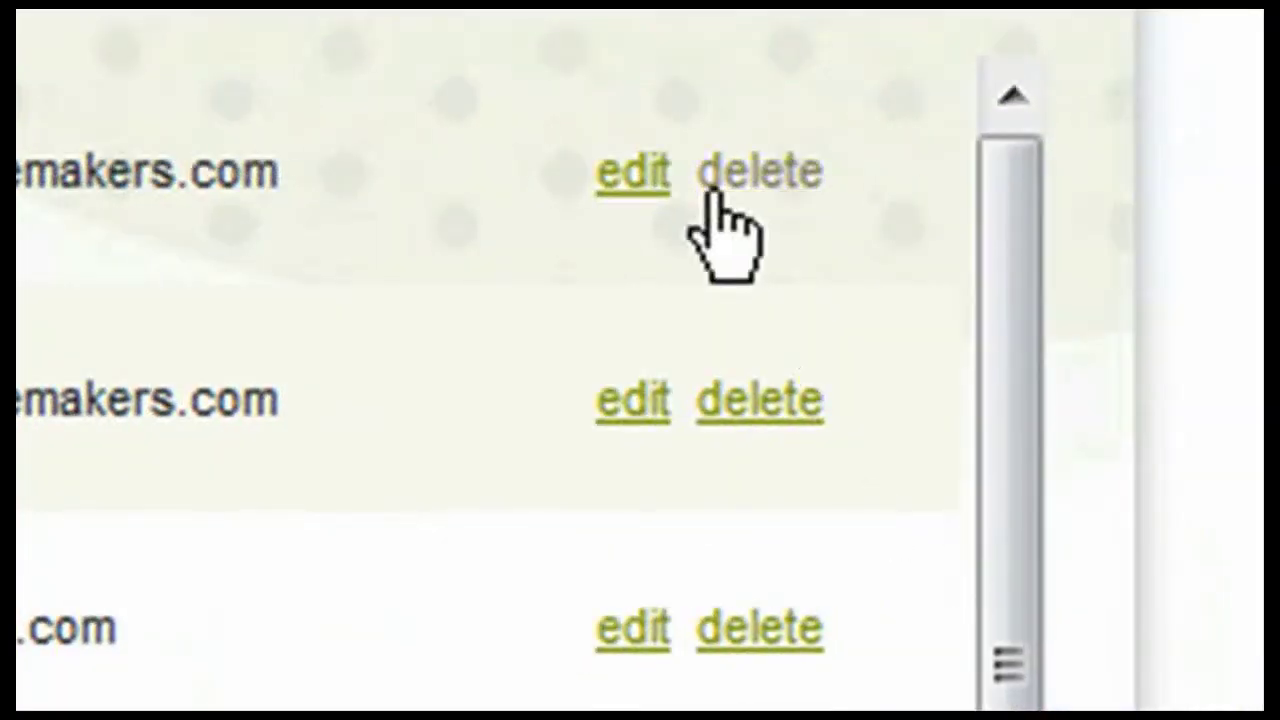
pyautogui.click(640, 182)
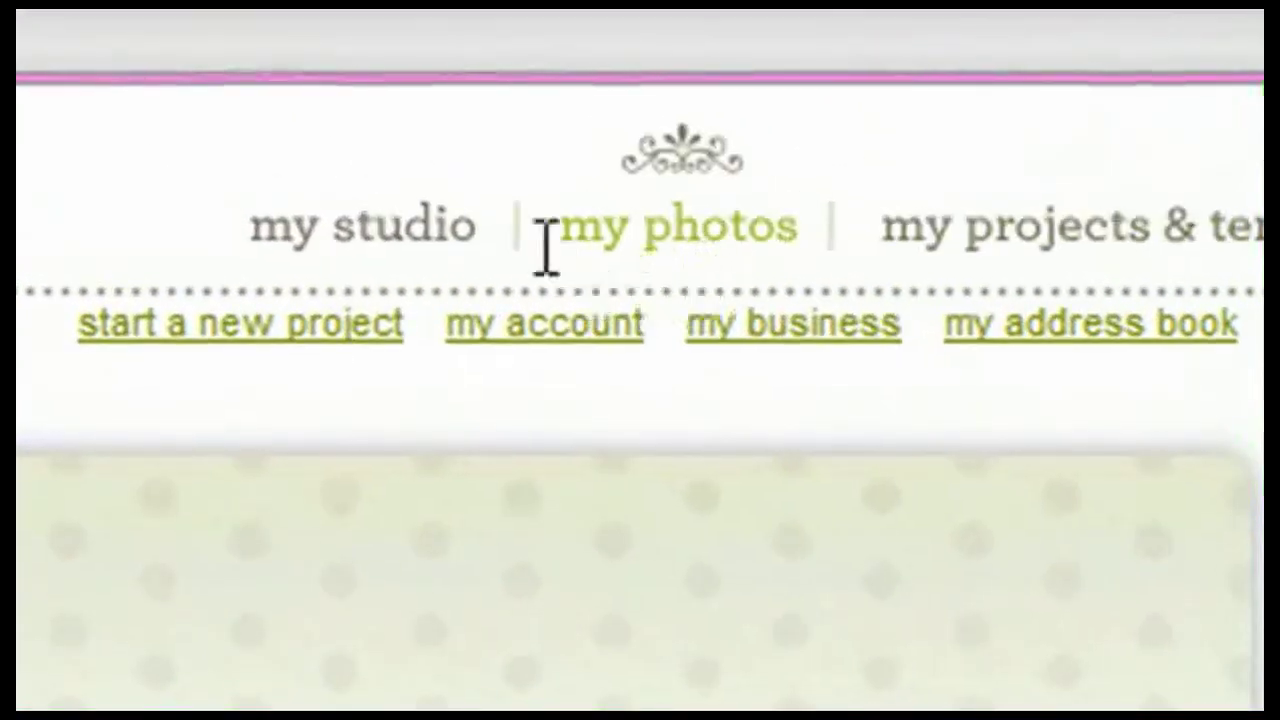
# In My Photos, expand the 'hello hello' folder and open its 'test' album.
pyautogui.click(688, 234)
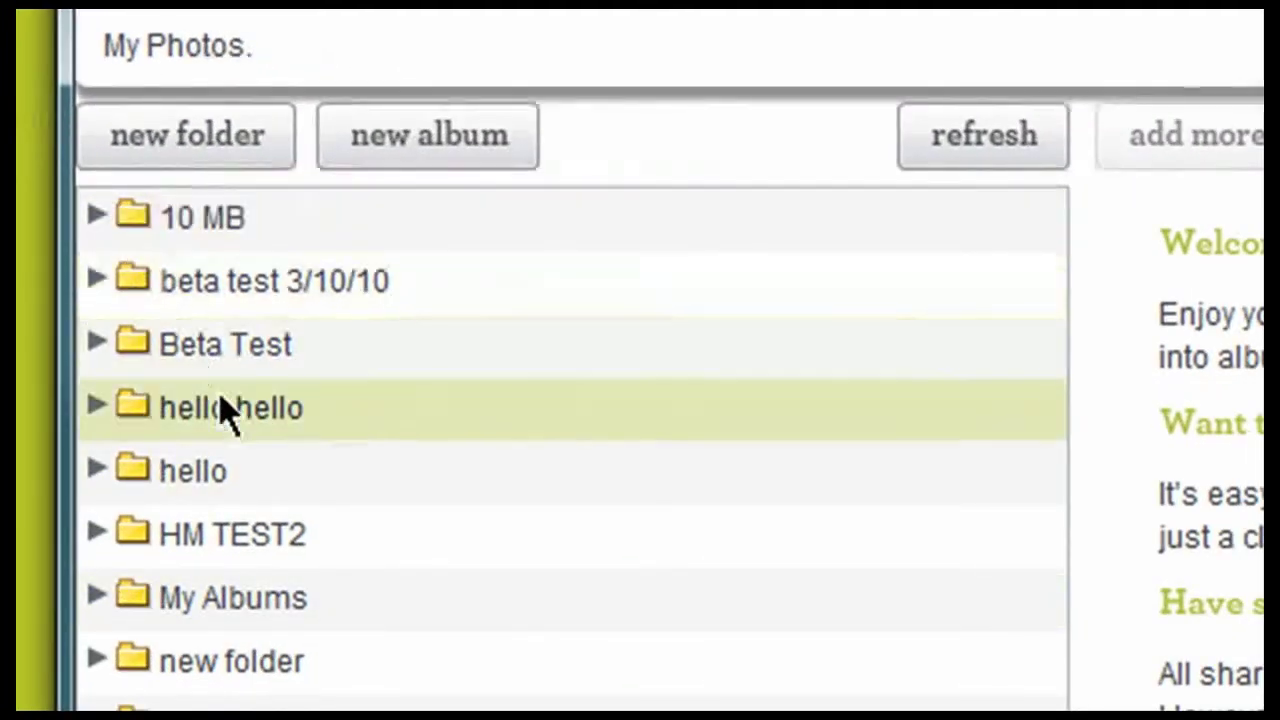
pyautogui.click(224, 410)
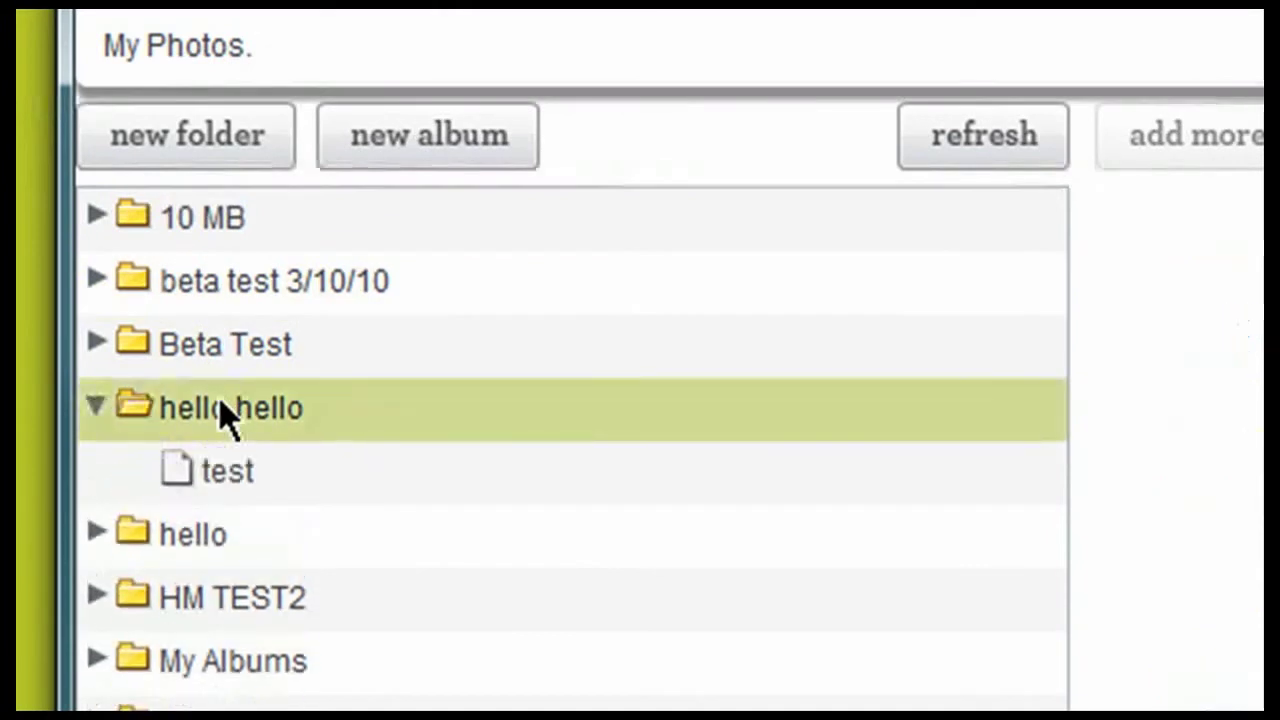
pyautogui.click(187, 472)
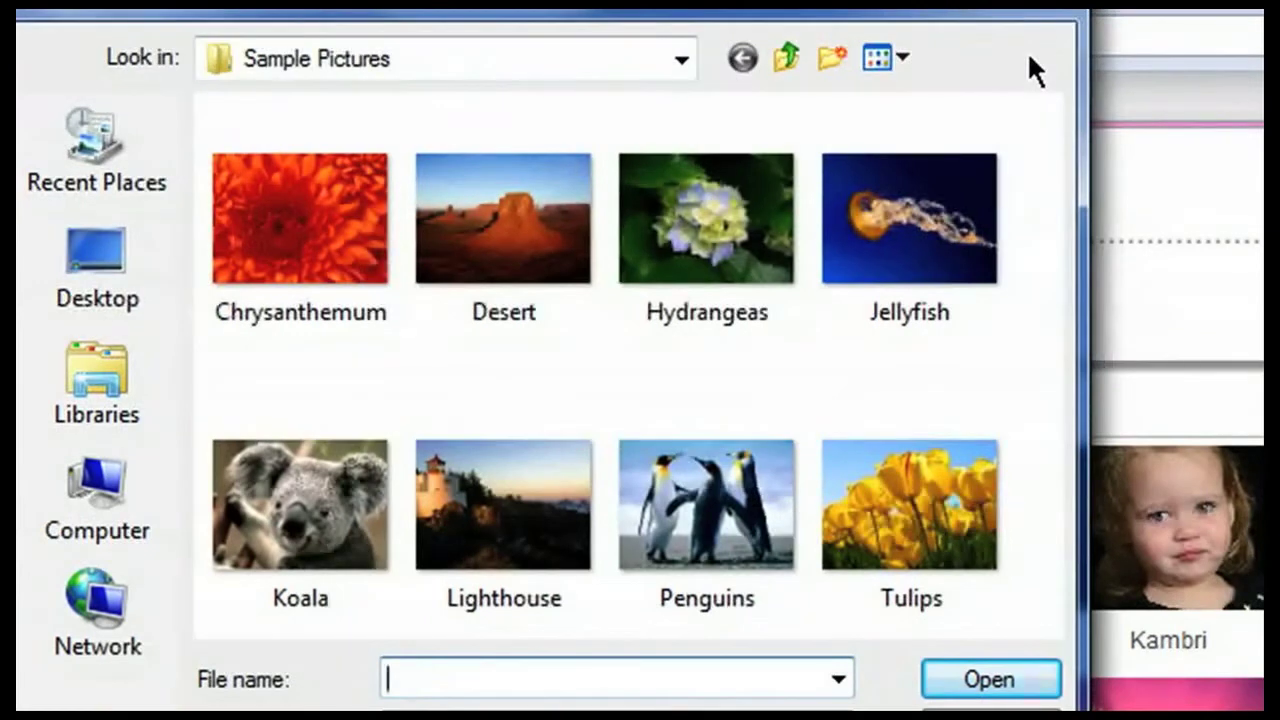
# Select Chrysanthemum, Hydrangeas and Lighthouse in Sample Pictures and upload them.
pyautogui.click(312, 255)
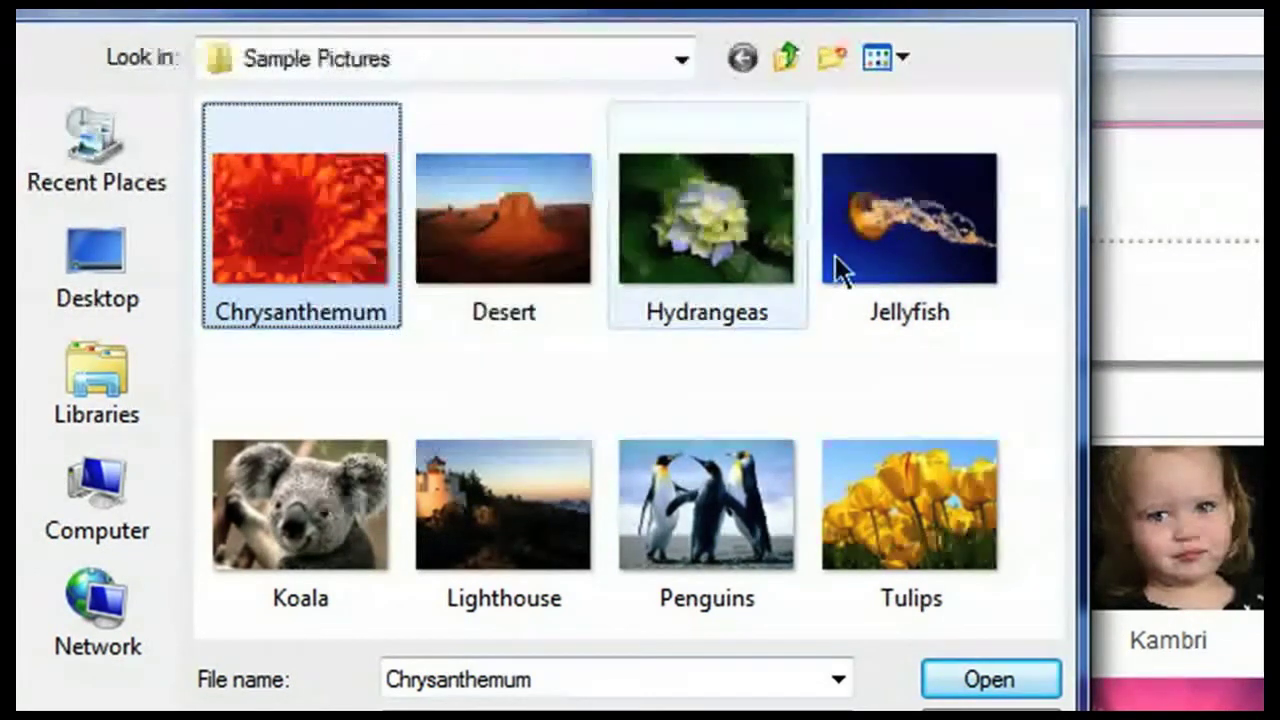
pyautogui.keyDown('shift'); pyautogui.click(926, 208); pyautogui.keyUp('shift')
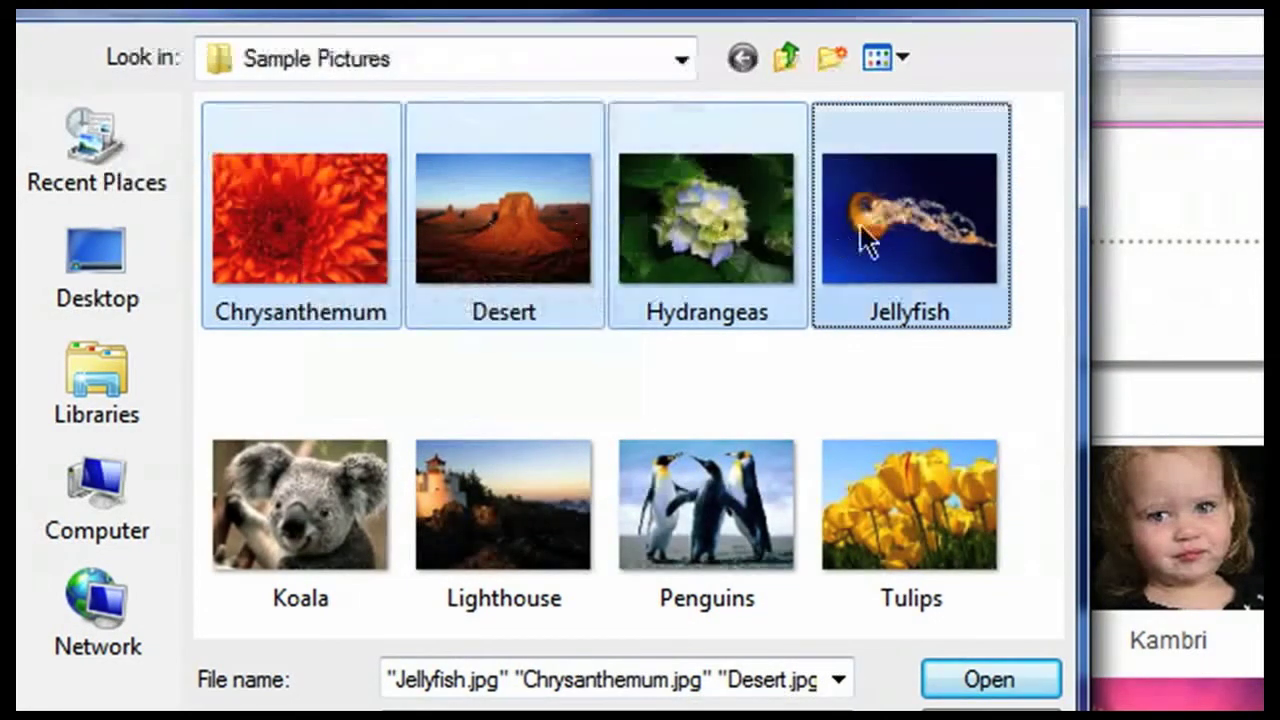
pyautogui.click(590, 410)
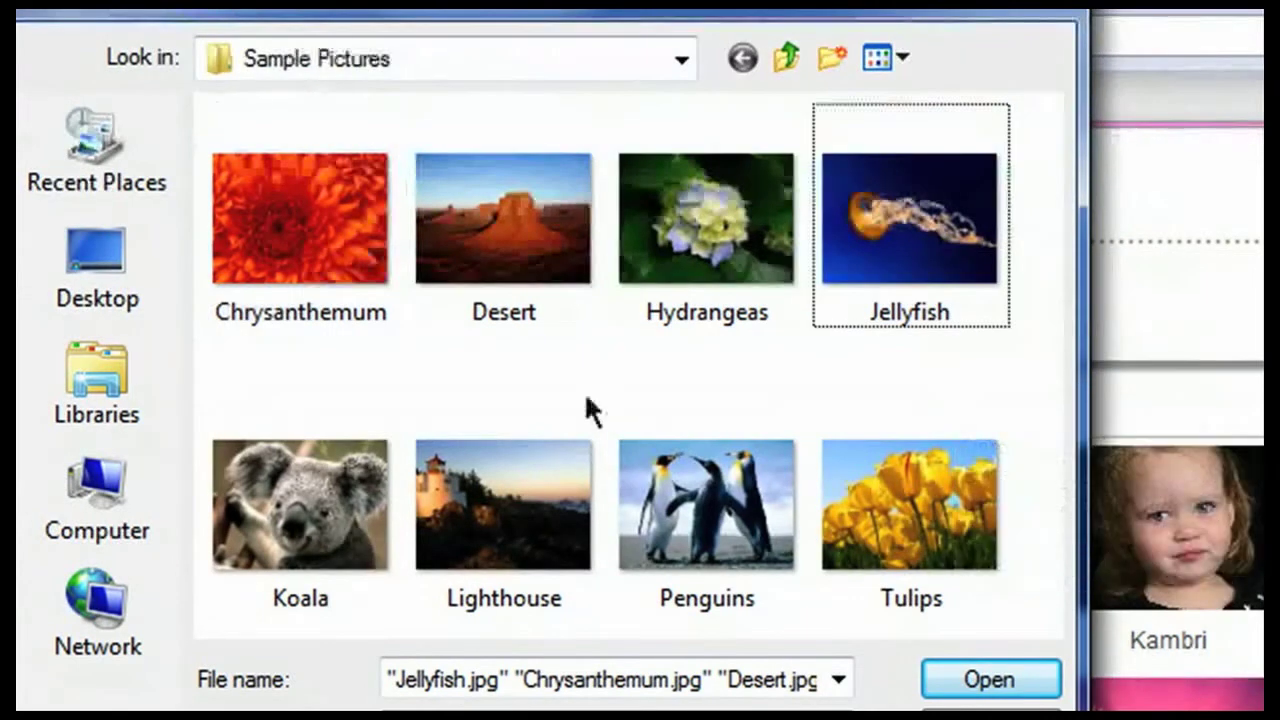
pyautogui.click(300, 220)
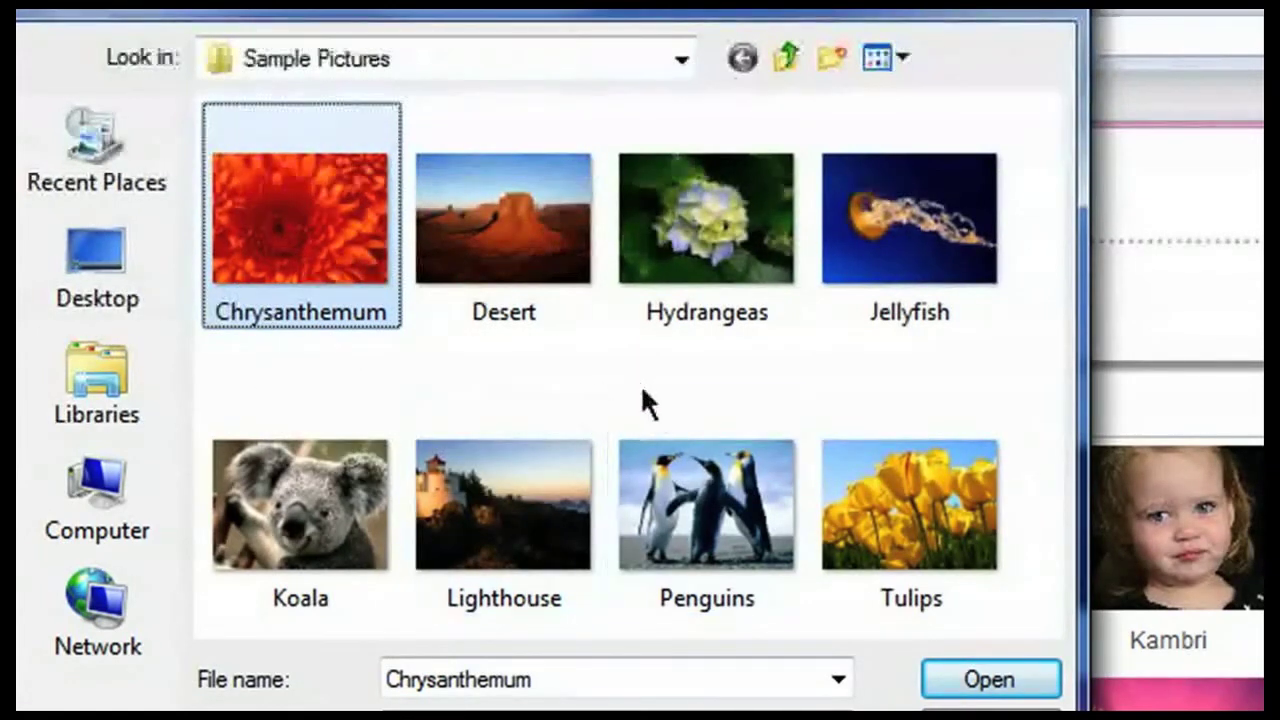
pyautogui.keyDown('ctrl'); pyautogui.click(730, 228); pyautogui.keyUp('ctrl')
pyautogui.keyDown('ctrl'); pyautogui.click(515, 510); pyautogui.keyUp('ctrl')
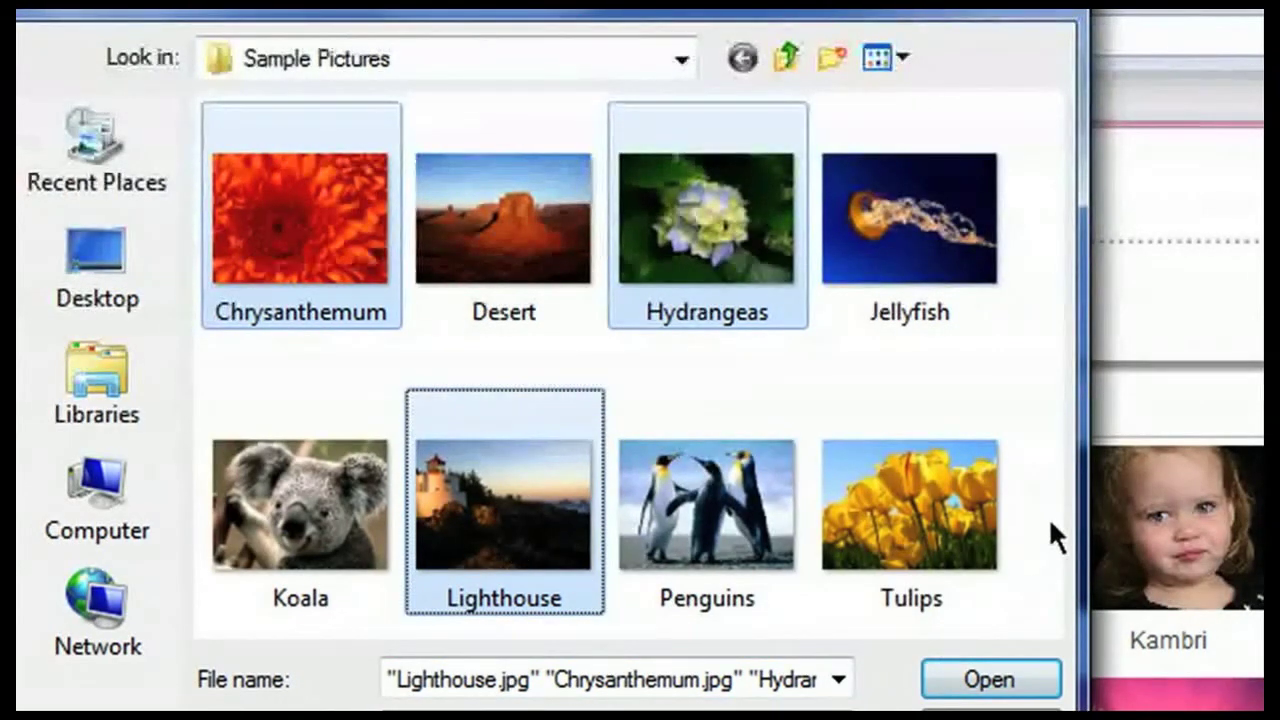
pyautogui.click(985, 681)
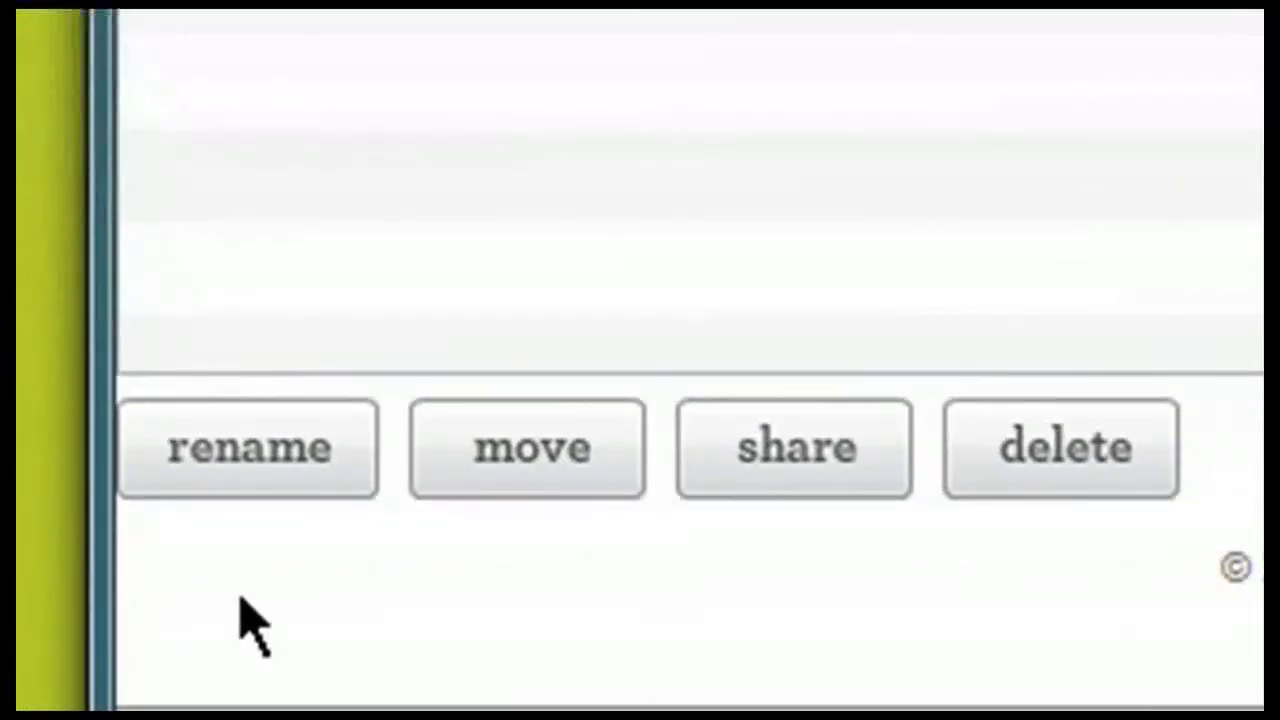
# Rename the 'test' album in the 'hello hello' folder to 'test2'.
pyautogui.click(255, 474)
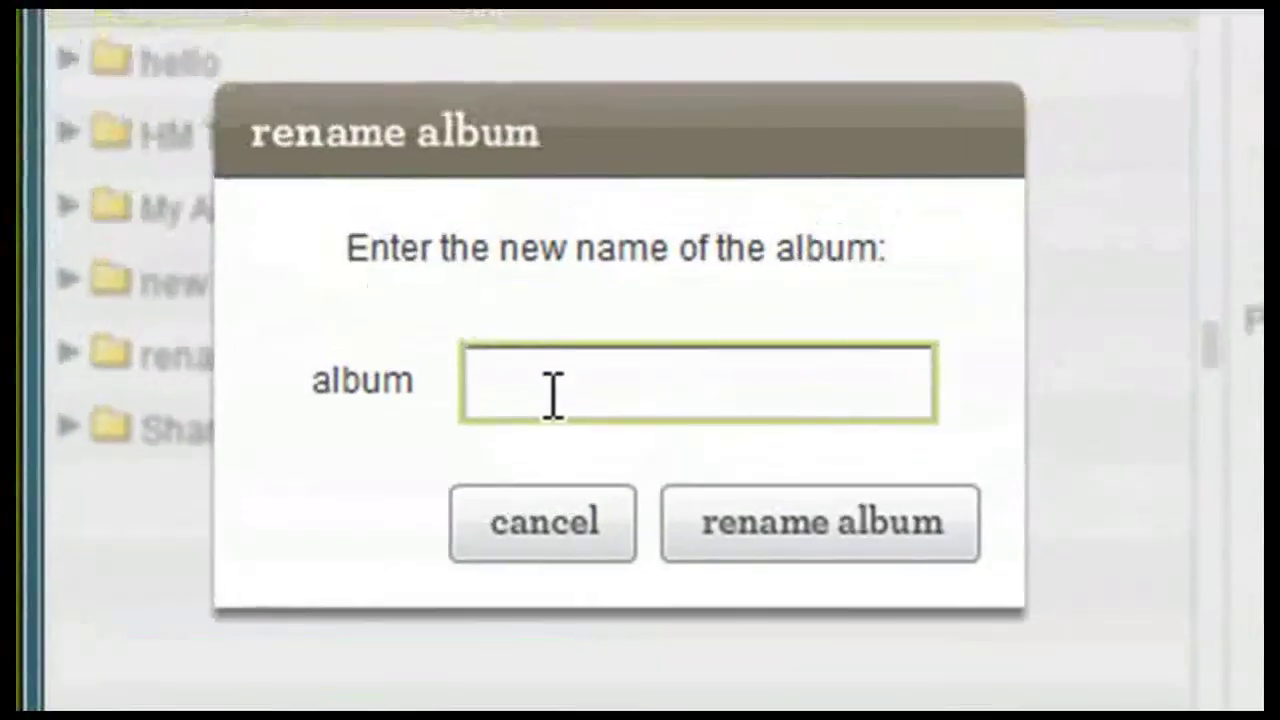
pyautogui.write('test')
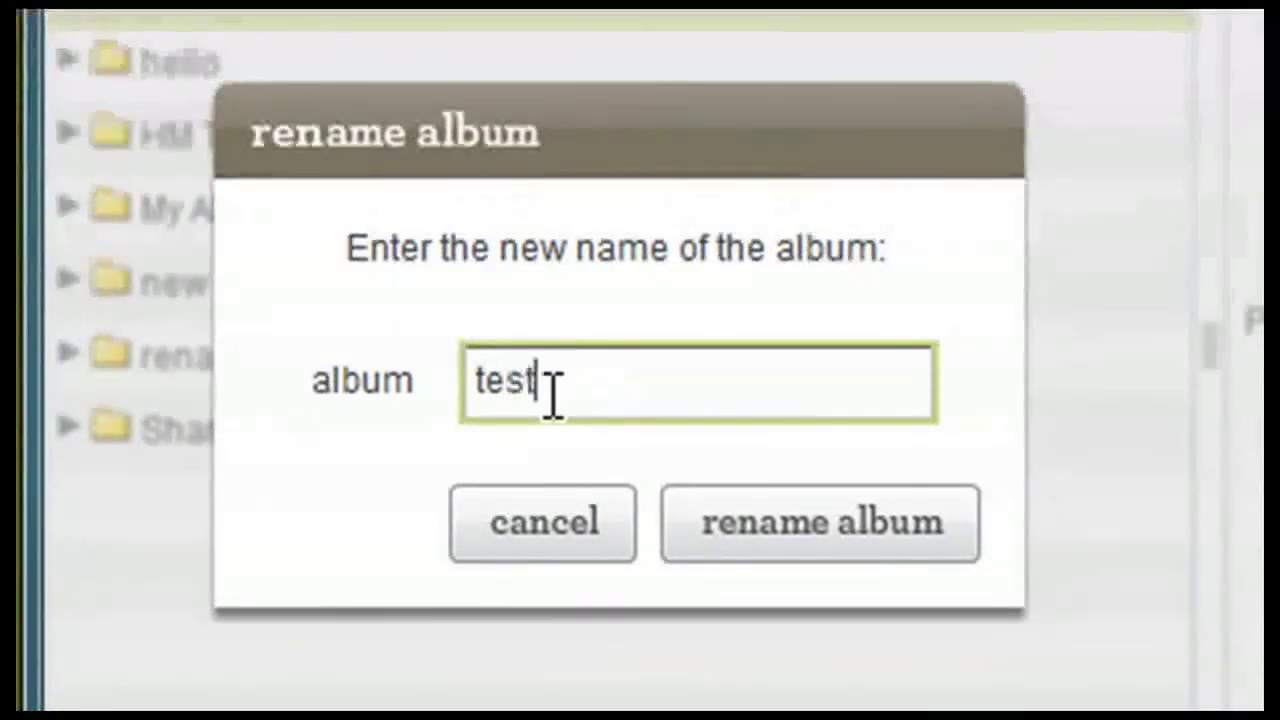
pyautogui.write('2')
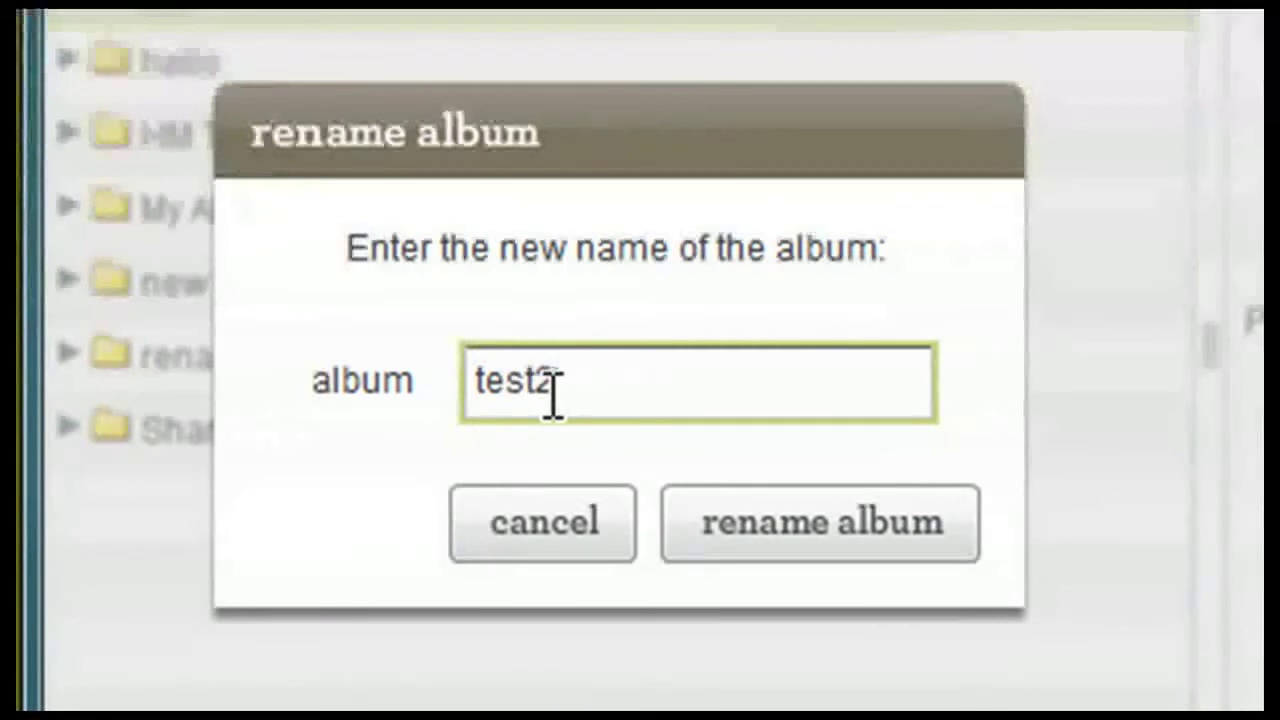
pyautogui.click(818, 548)
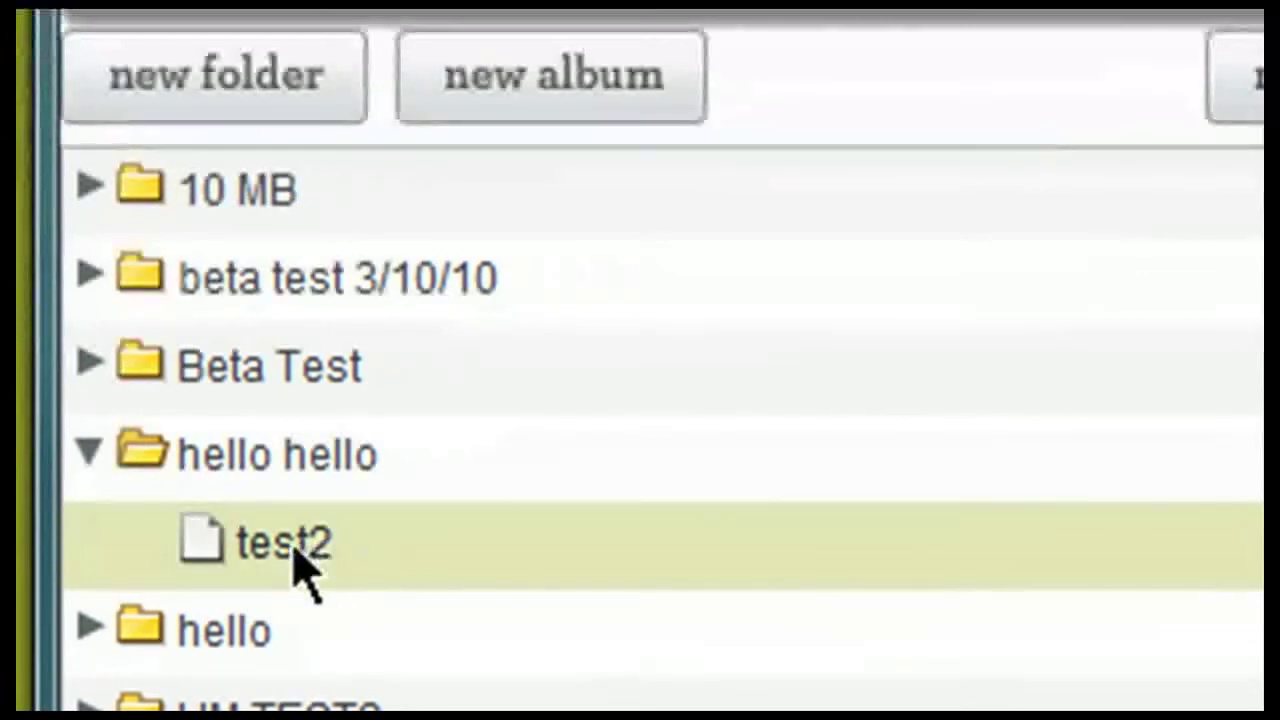
# Move the test2 album into the 'hello' folder.
pyautogui.click(287, 556)
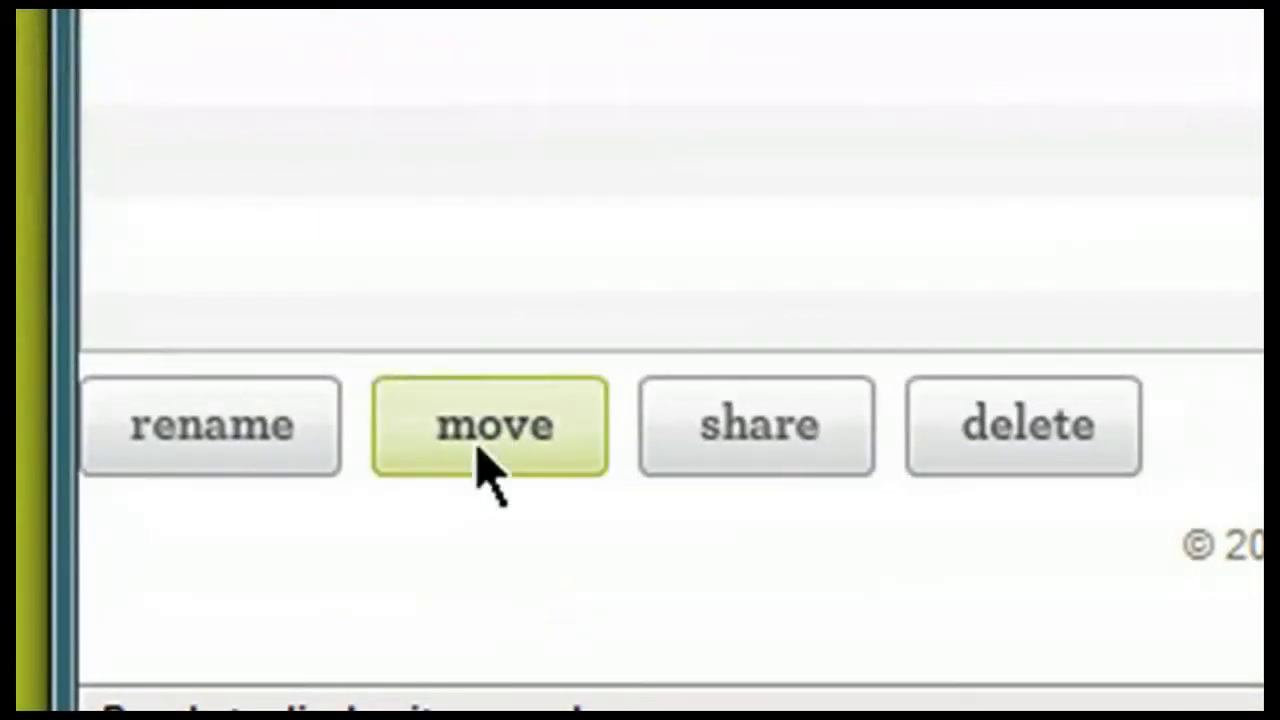
pyautogui.click(472, 432)
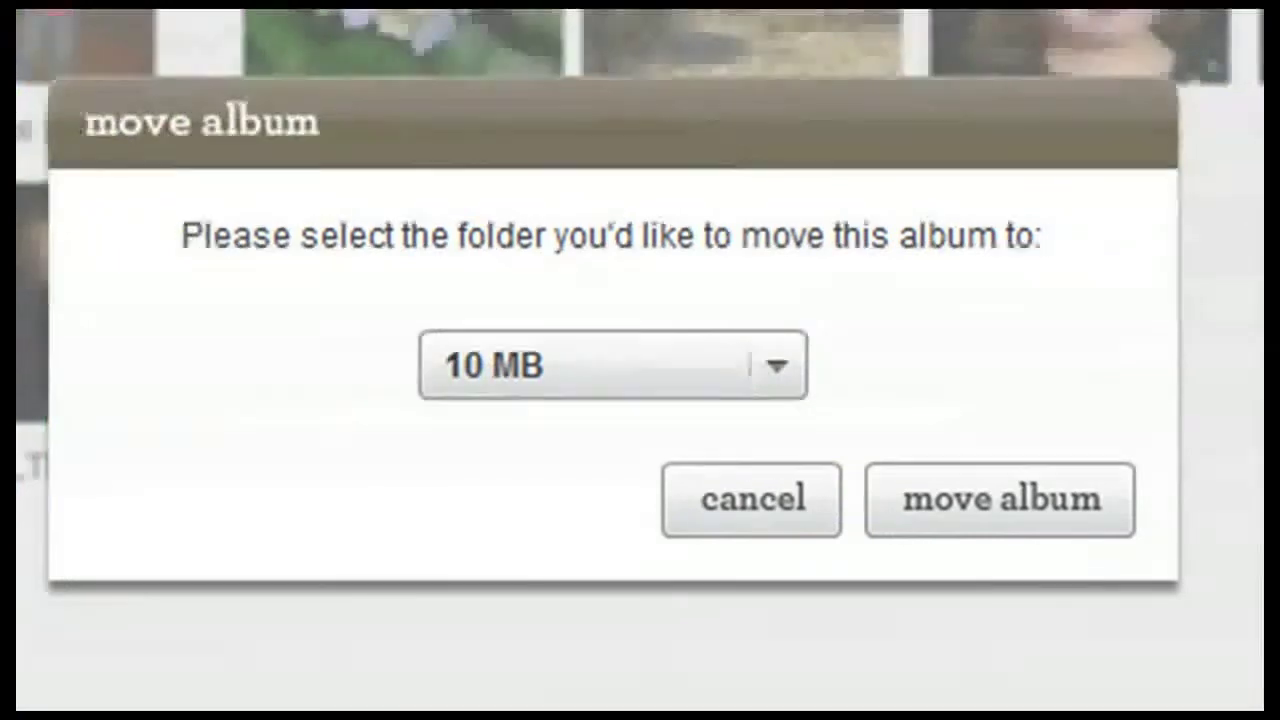
pyautogui.click(777, 367)
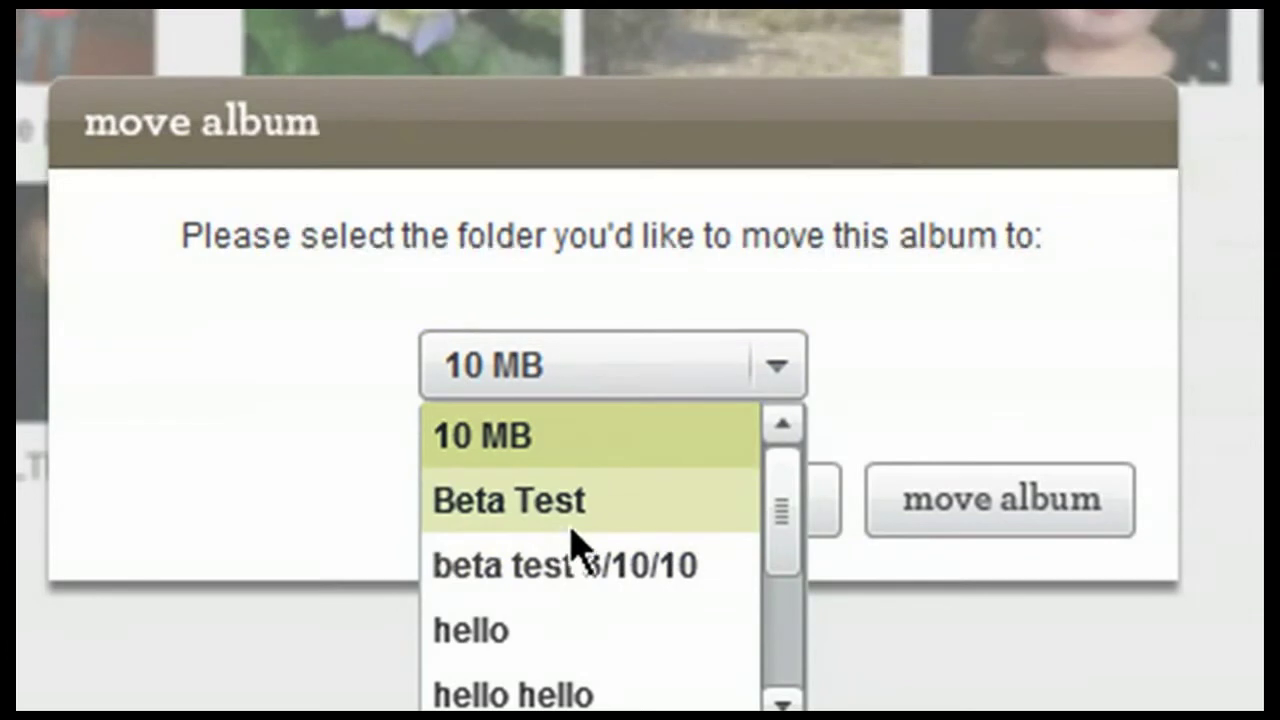
pyautogui.click(551, 646)
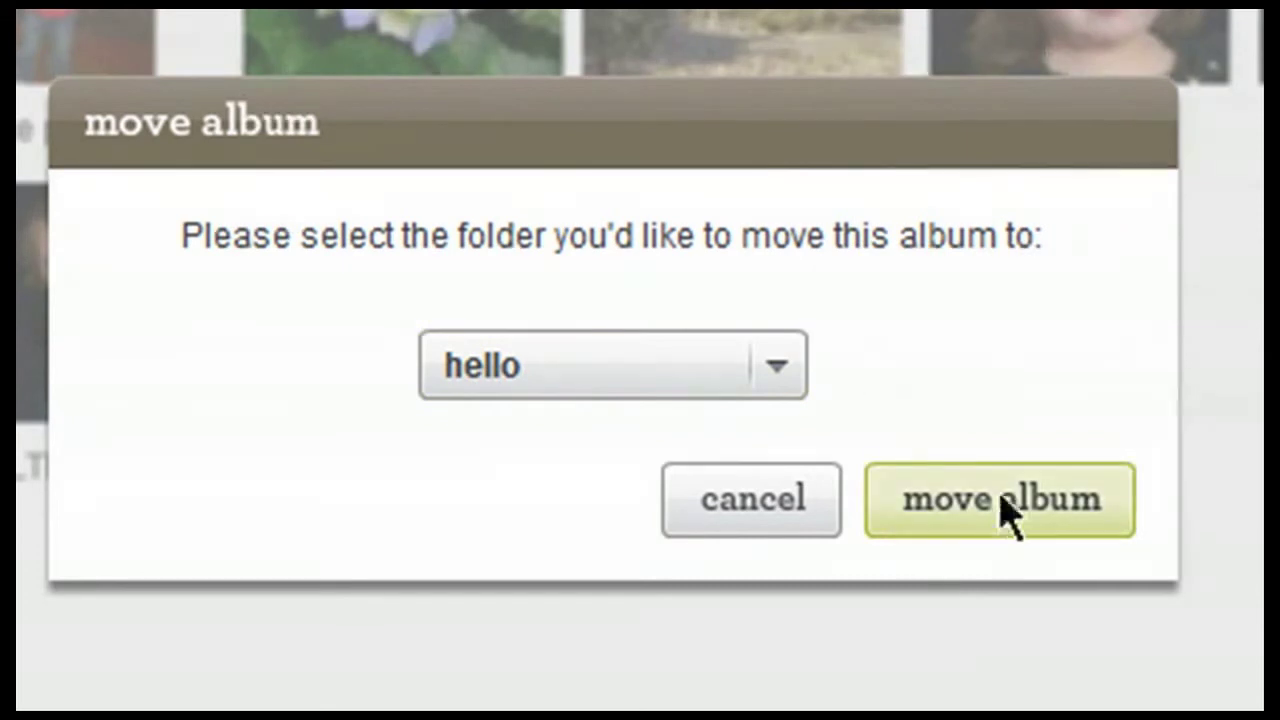
pyautogui.click(1043, 503)
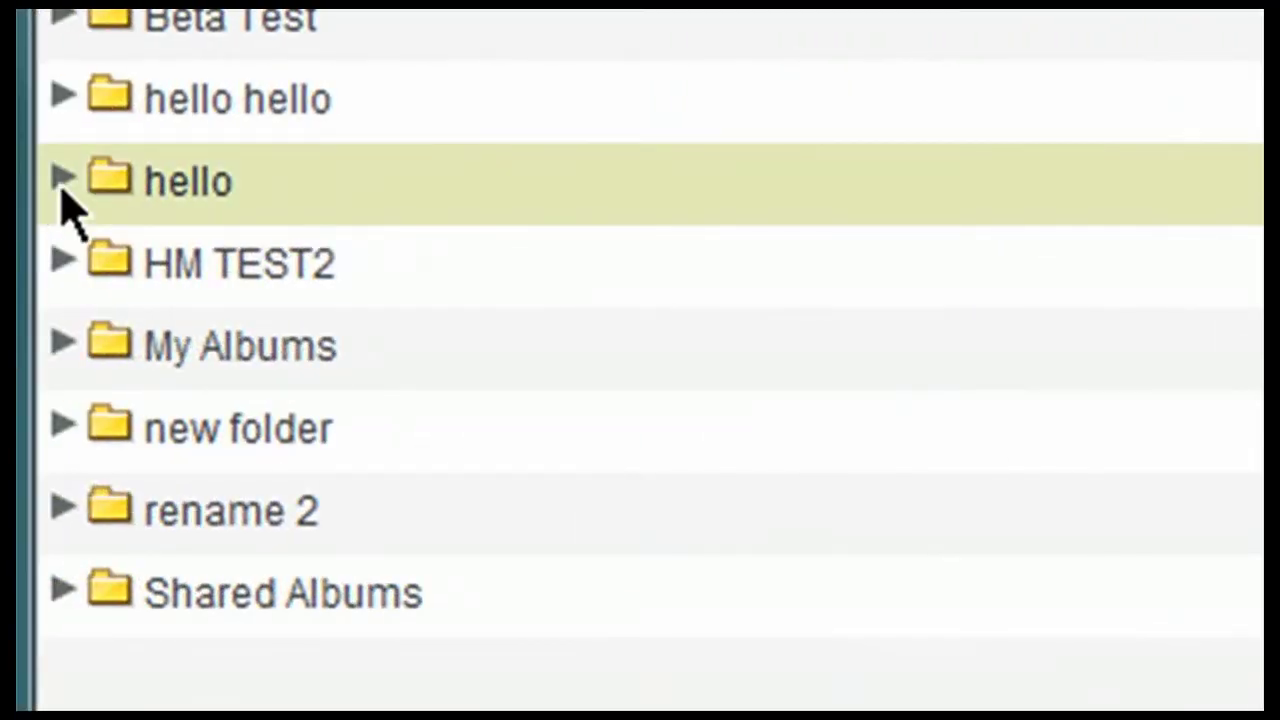
# Expand the hello folder and select the test2 album inside it.
pyautogui.click(62, 180)
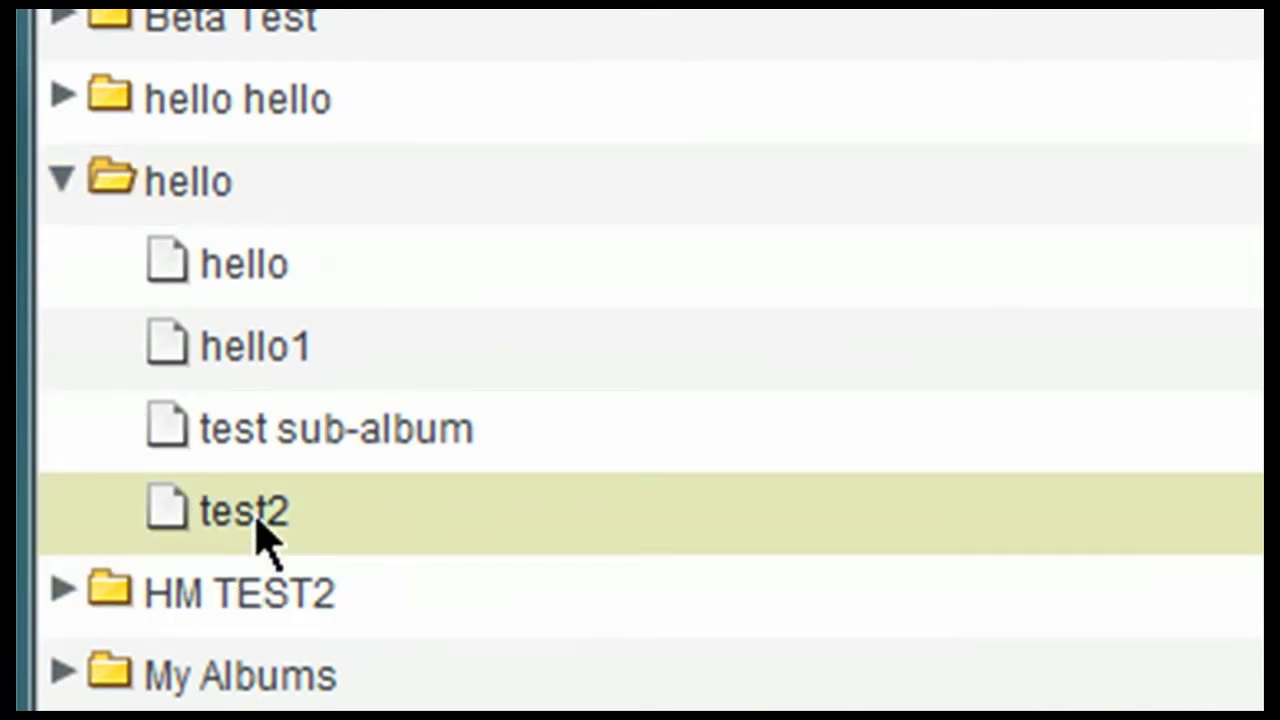
pyautogui.click(262, 540)
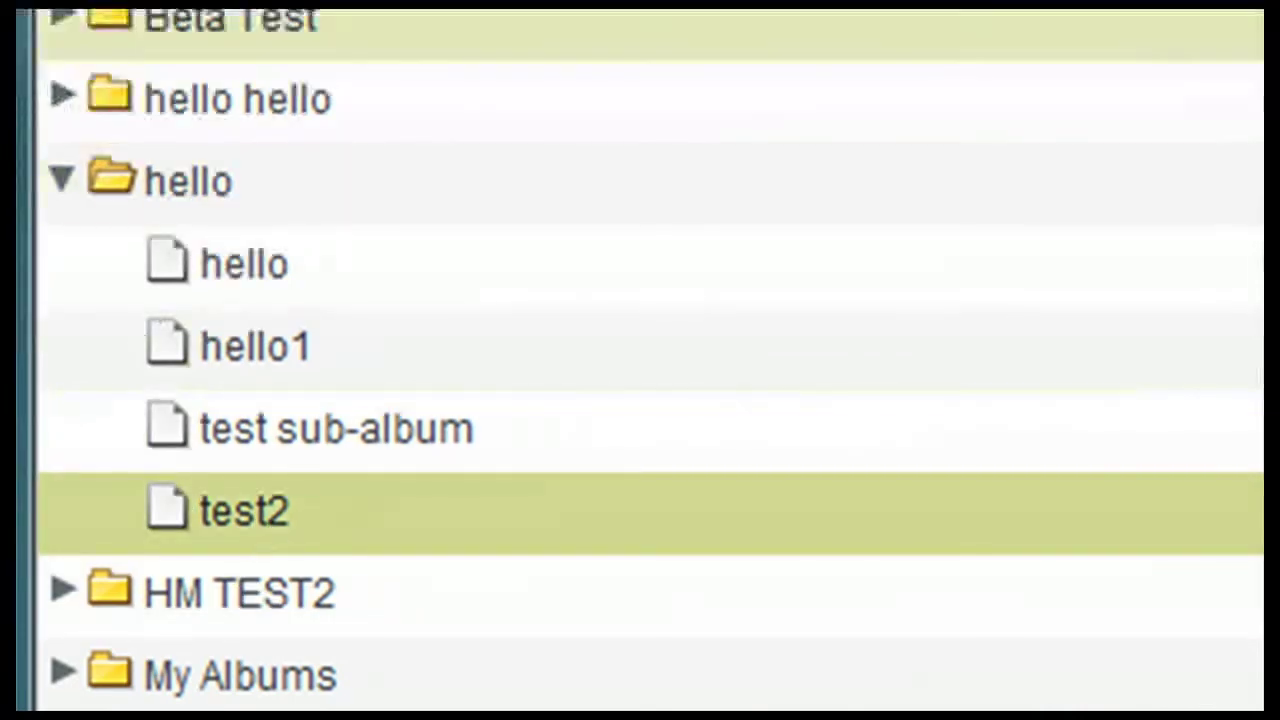
pyautogui.click(66, 97)
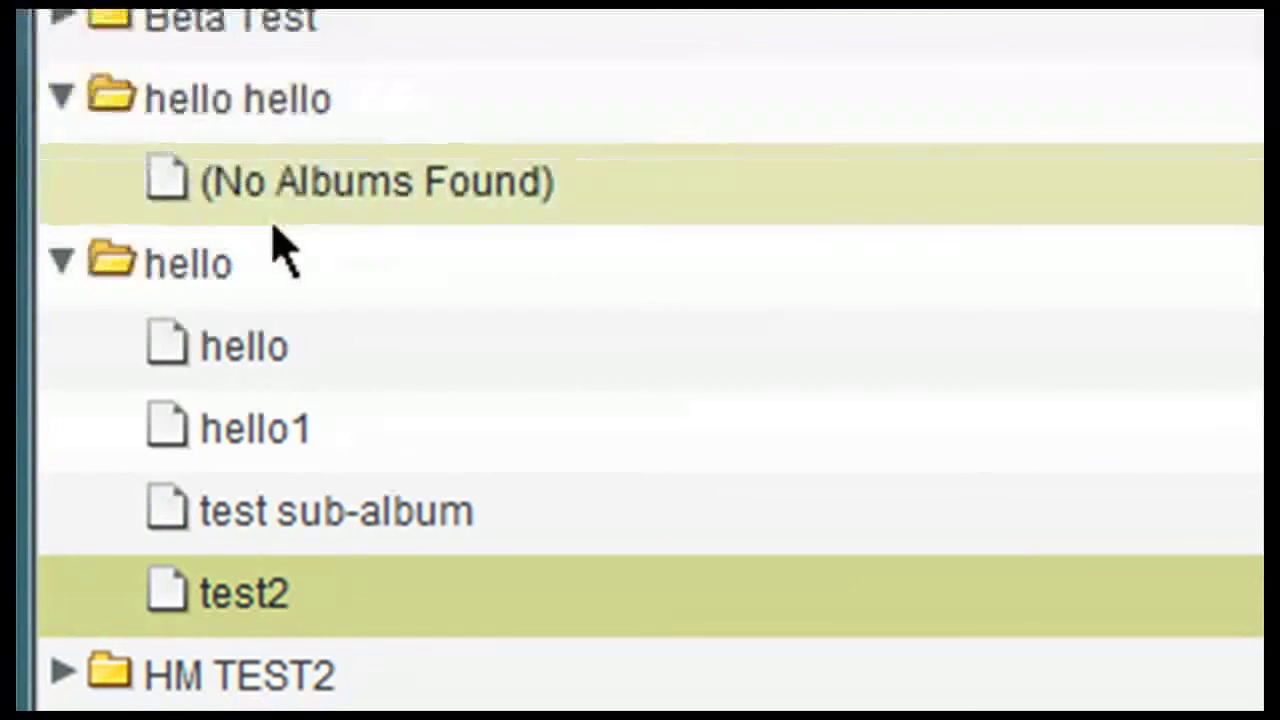
pyautogui.click(64, 98)
pyautogui.click(70, 180)
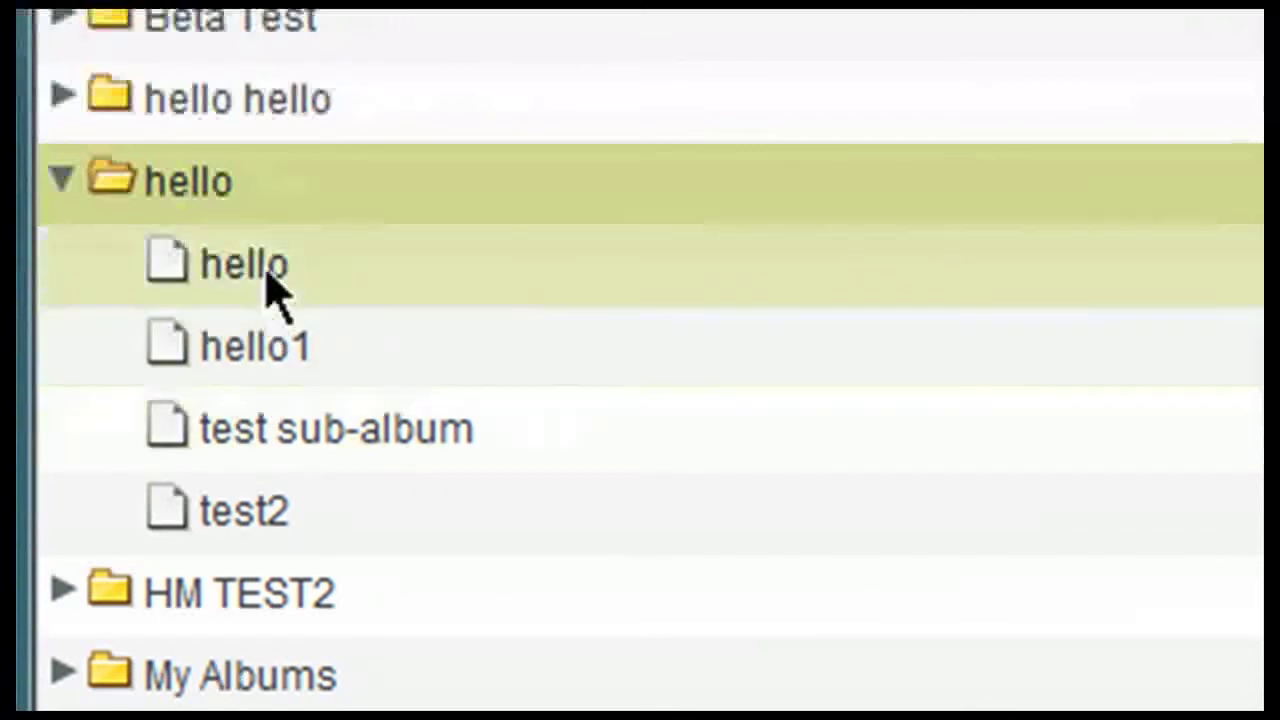
pyautogui.click(258, 540)
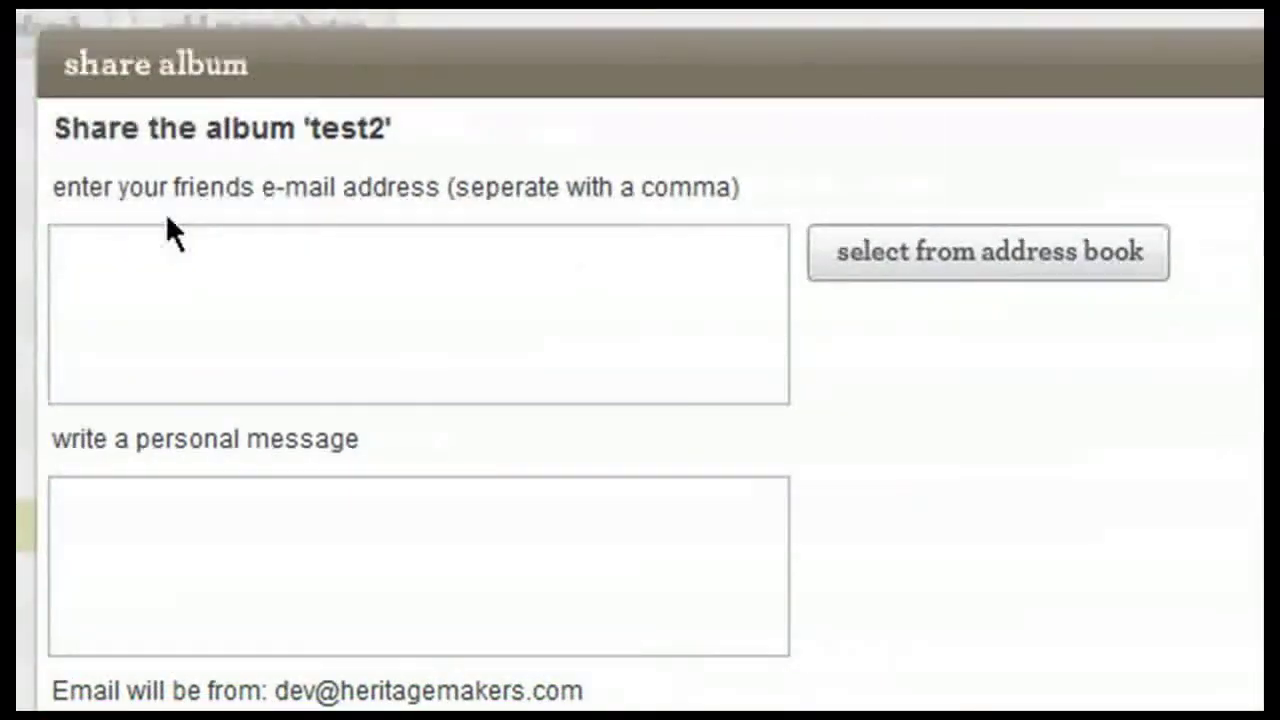
# Enter a friend's e-mail address and send the test2 share invitation.
pyautogui.click(157, 274)
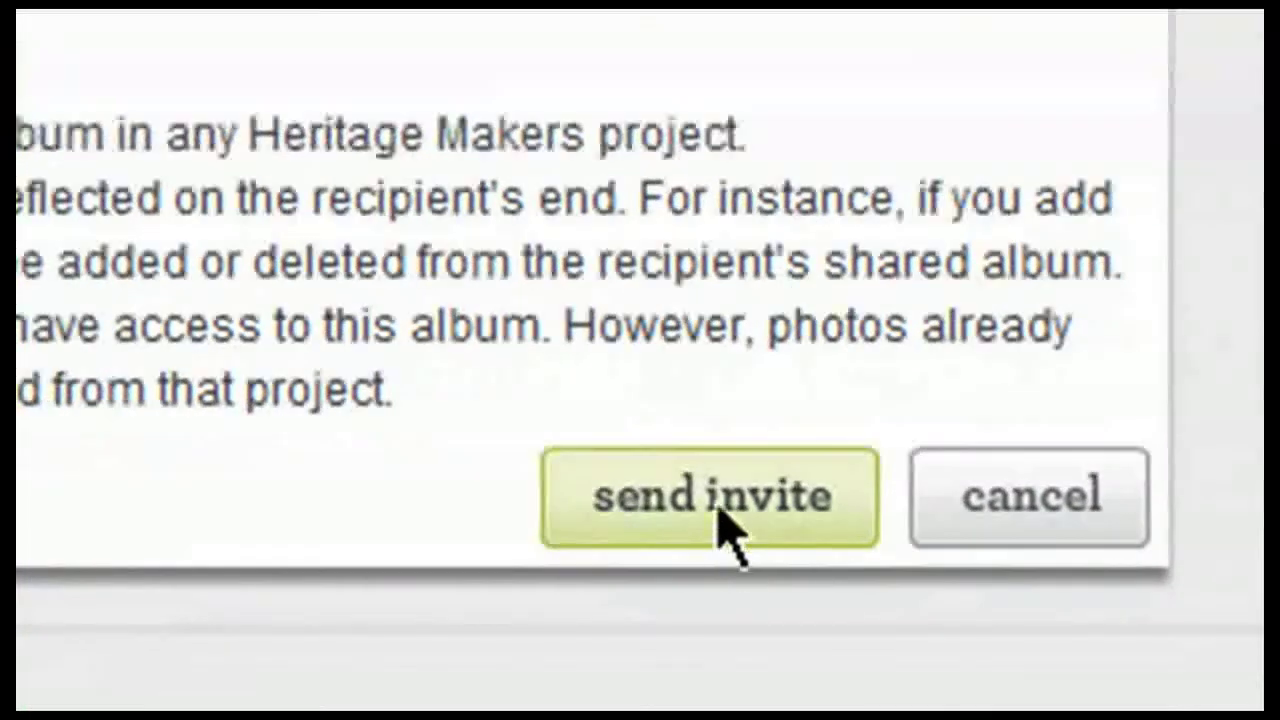
pyautogui.click(725, 528)
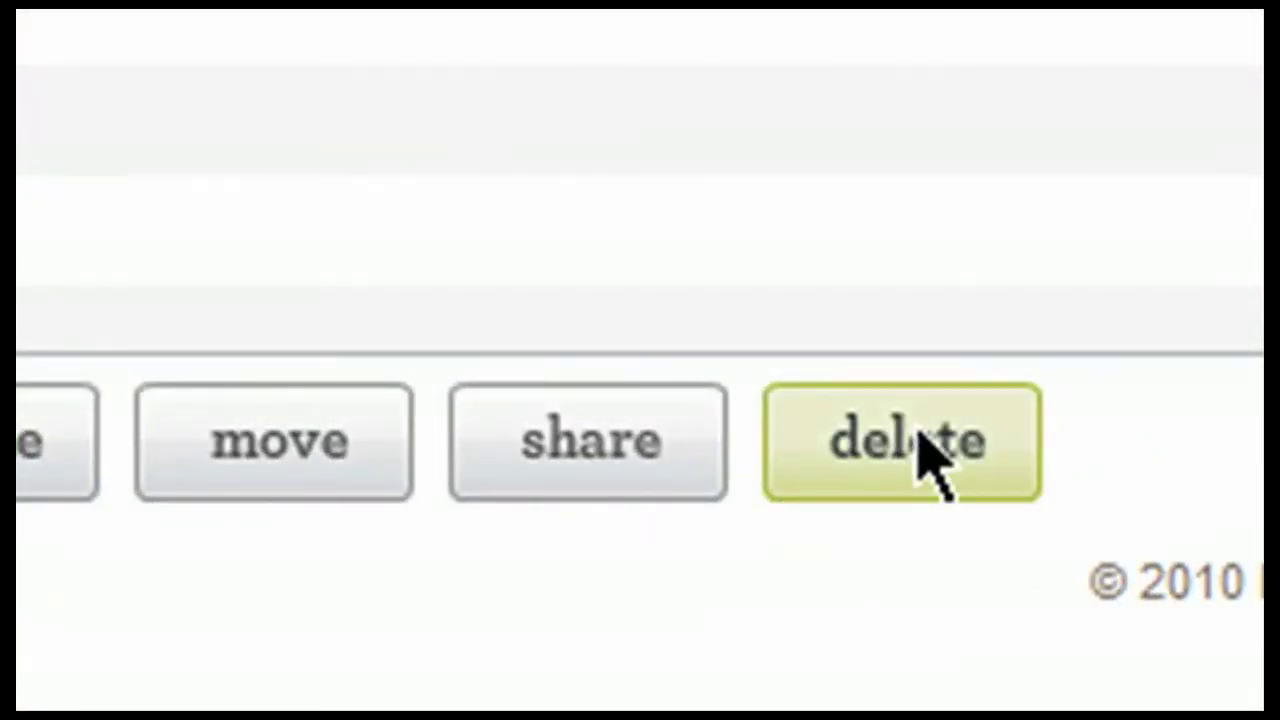
# Copy Chrysanthemum.jpg into the '10 MB' album, then delete a photo and confirm.
pyautogui.click(930, 460)
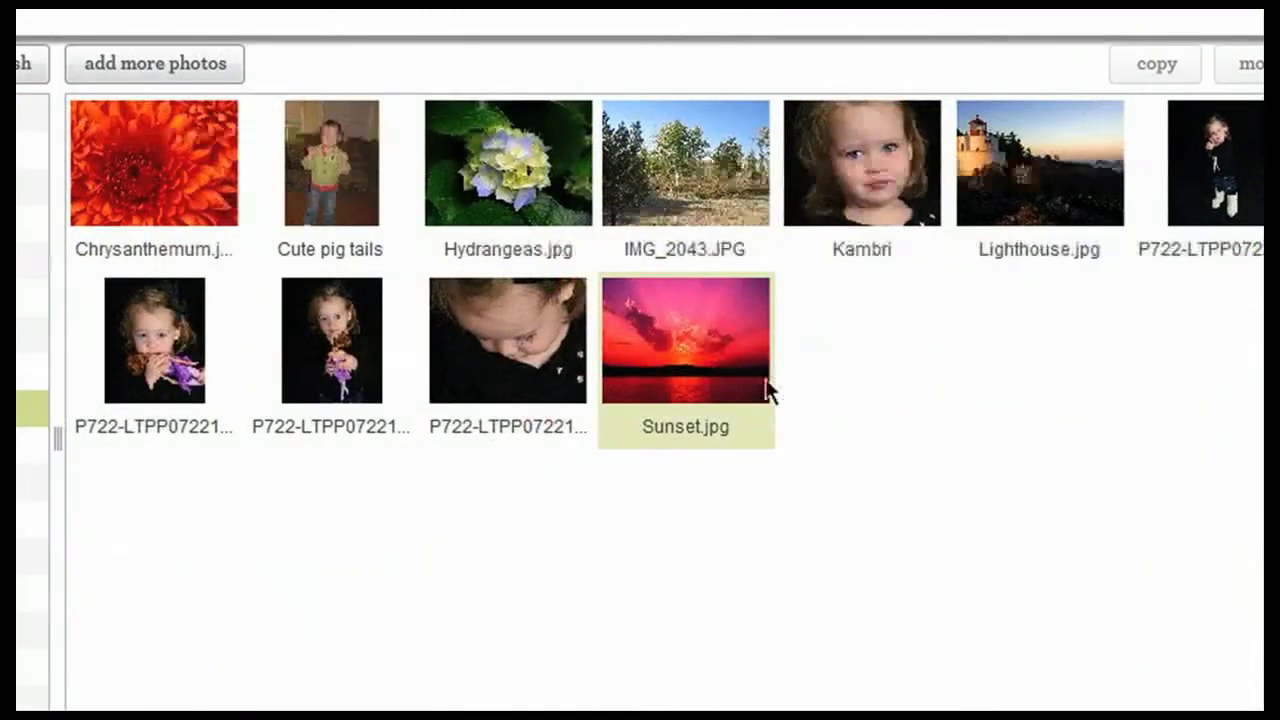
pyautogui.click(181, 175)
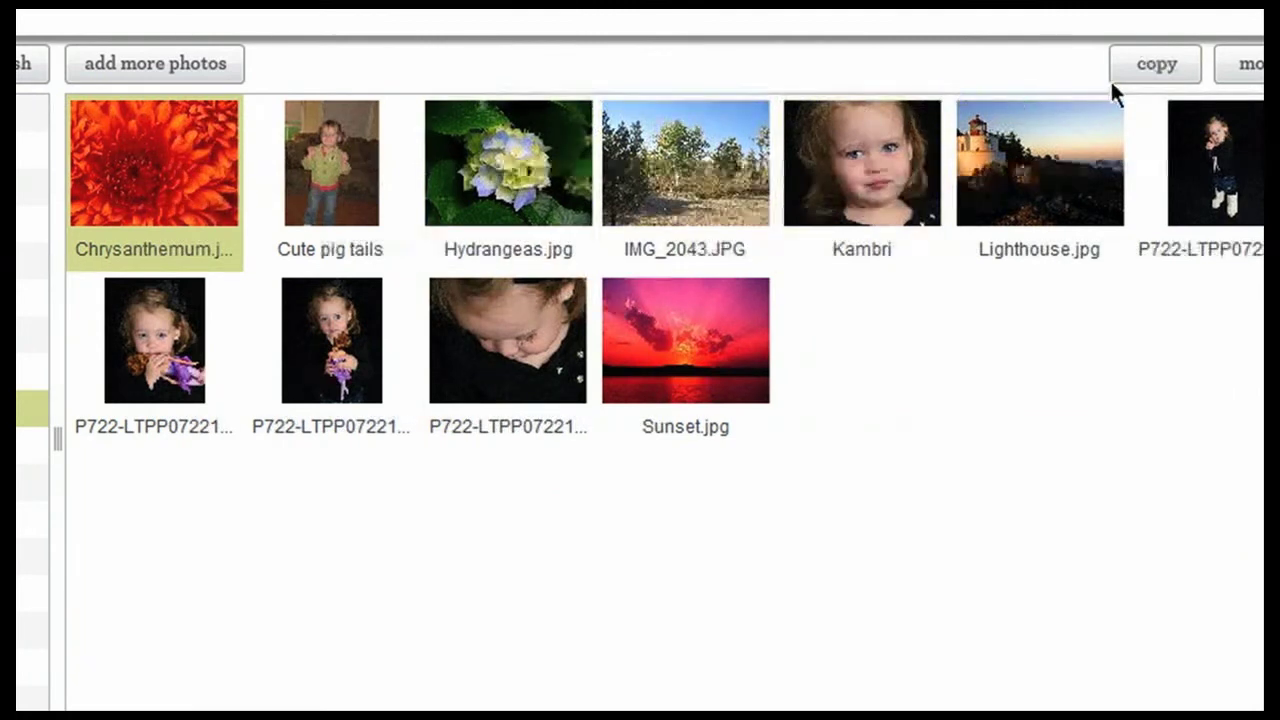
pyautogui.click(1172, 68)
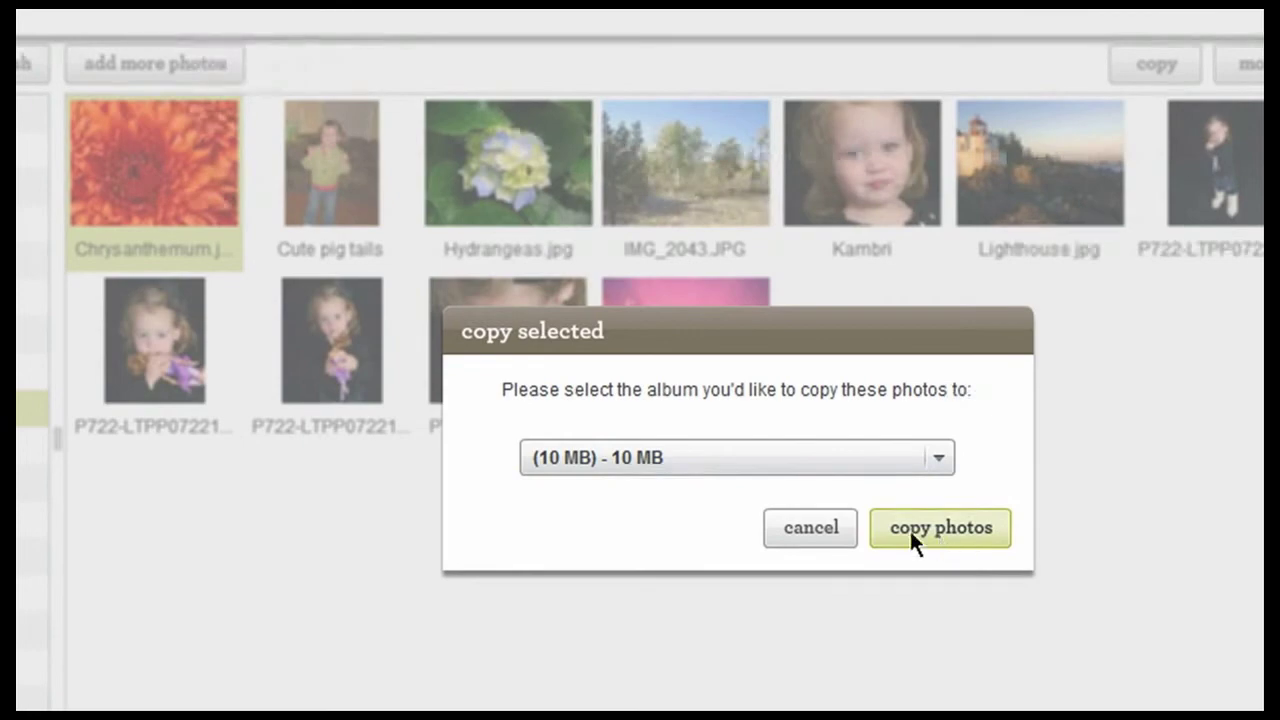
pyautogui.click(811, 530)
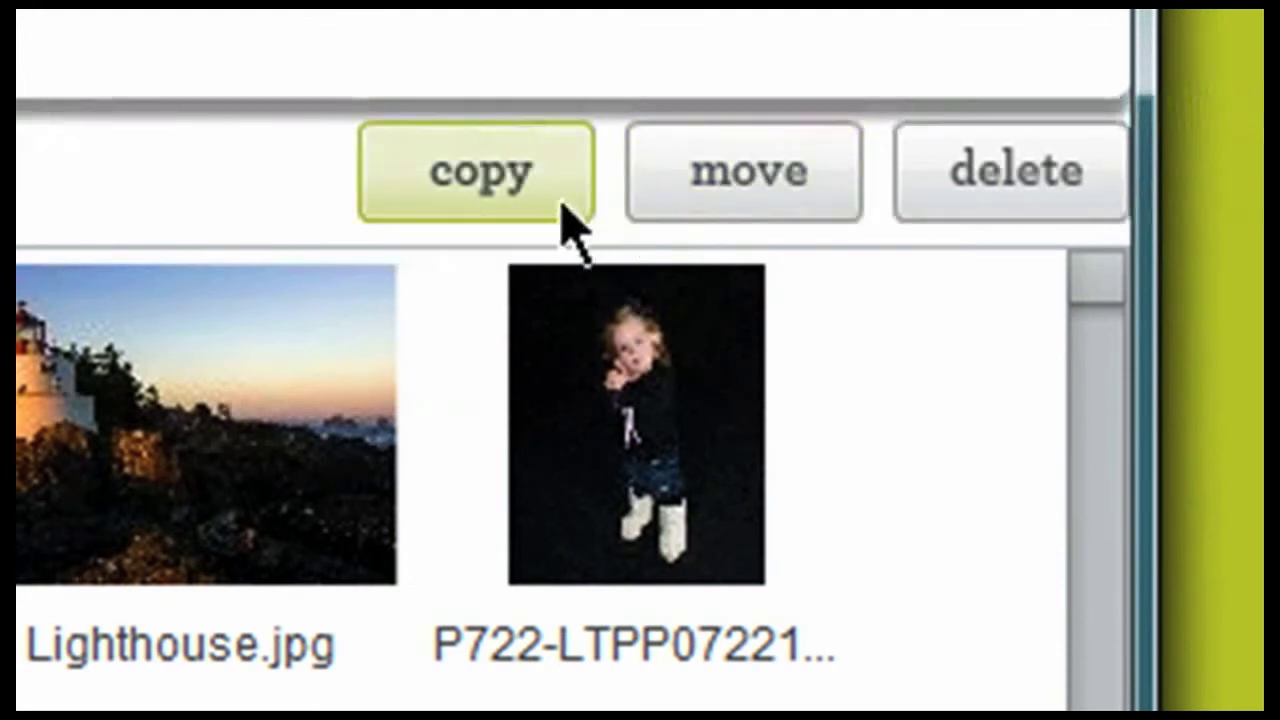
pyautogui.click(1051, 192)
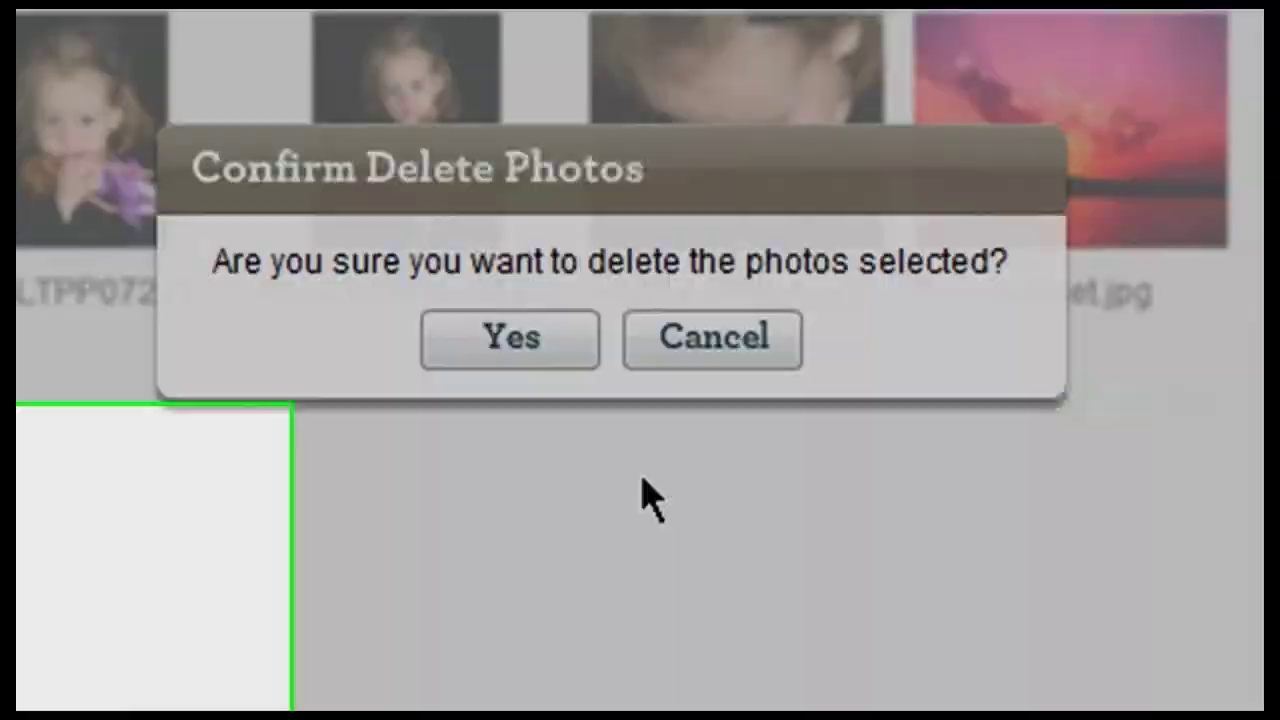
pyautogui.click(510, 337)
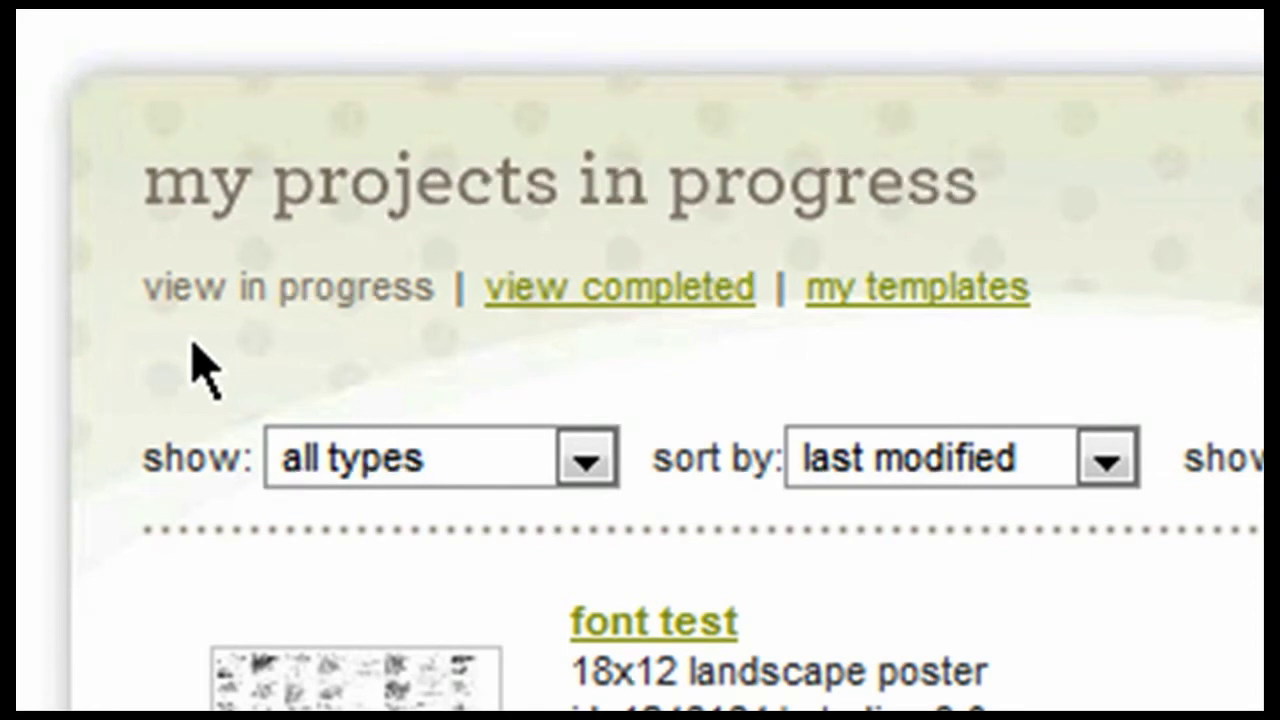
# View the completed projects list, then switch to My Templates.
pyautogui.click(582, 290)
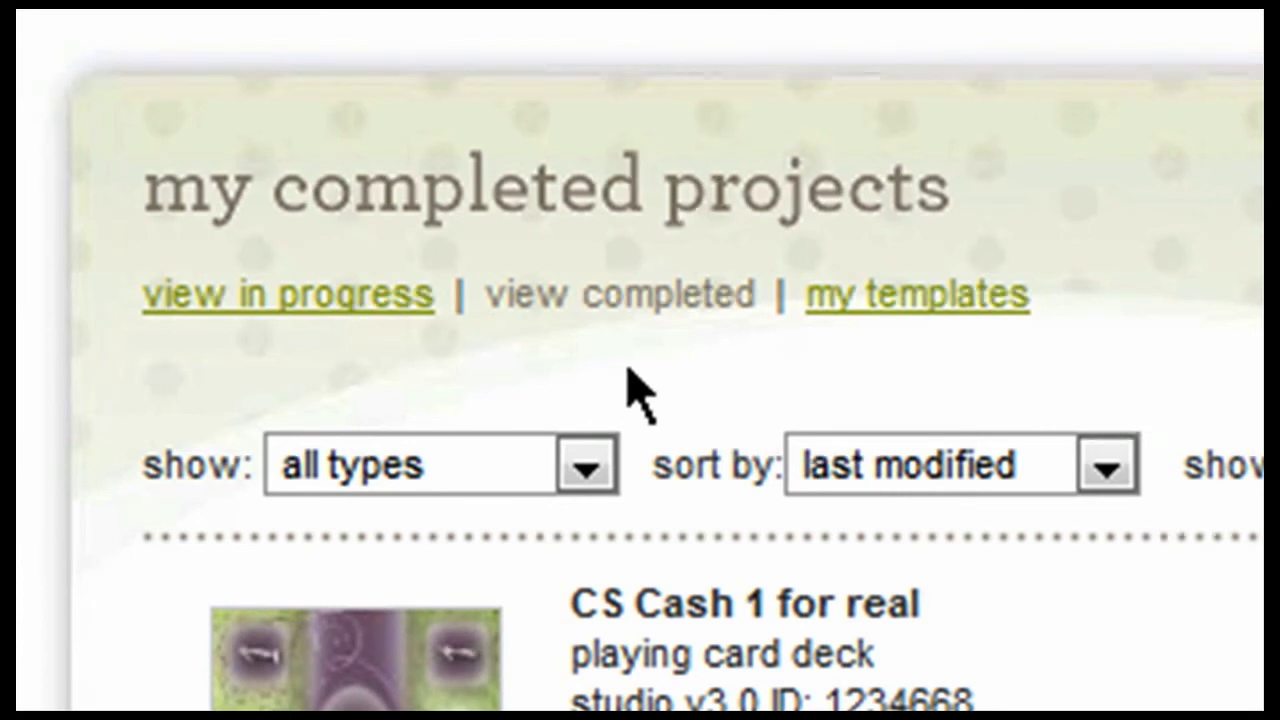
pyautogui.click(917, 293)
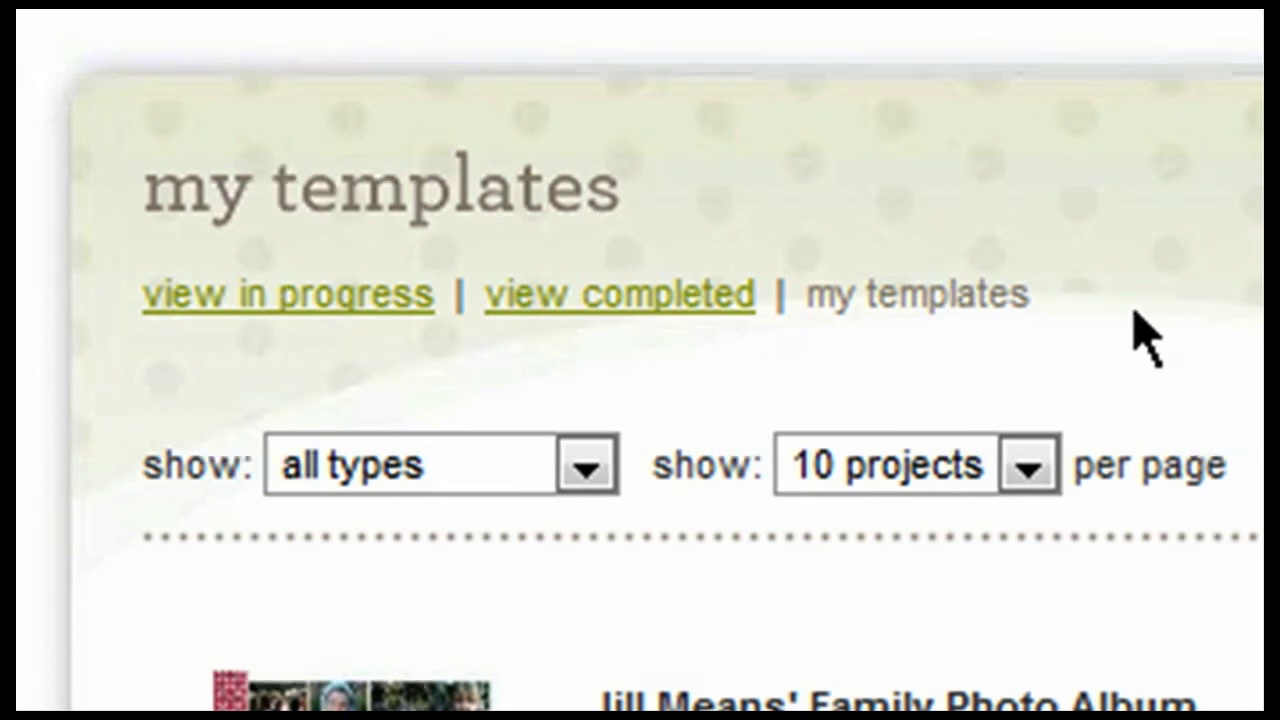
# Return from the templates list to the in-progress projects, with the font test poster listed first.
pyautogui.click(288, 293)
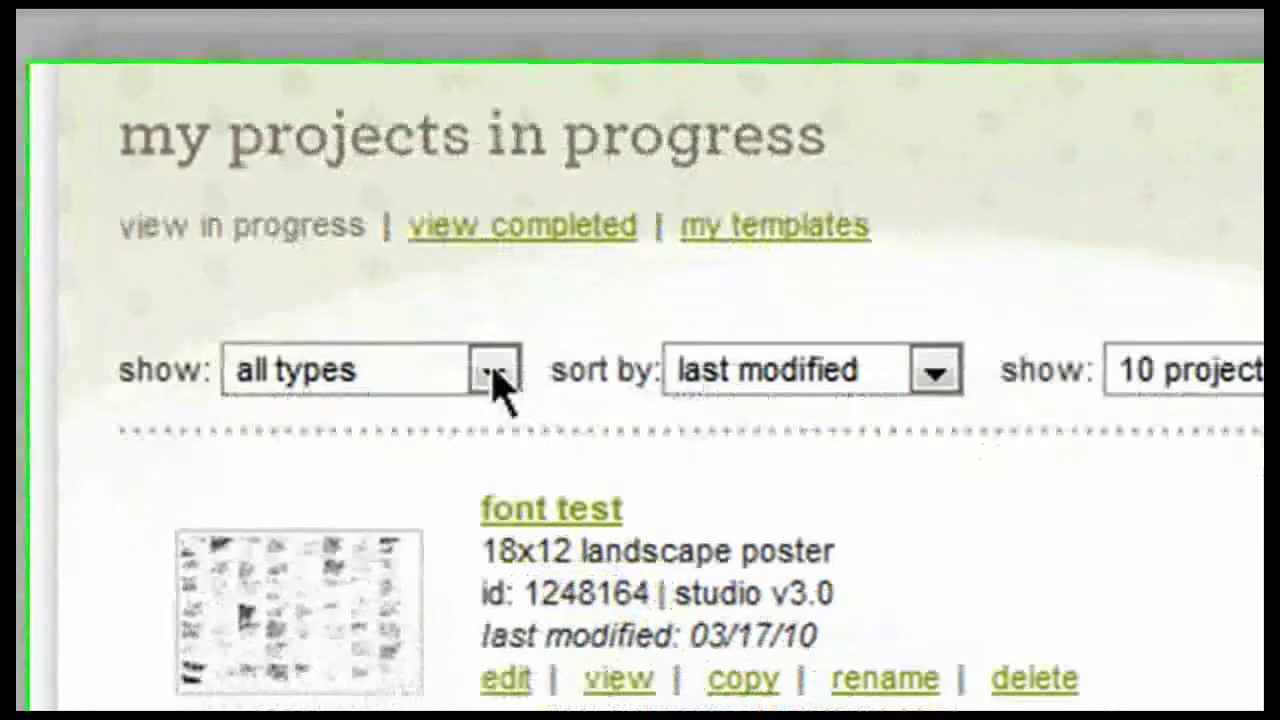
pyautogui.click(588, 460)
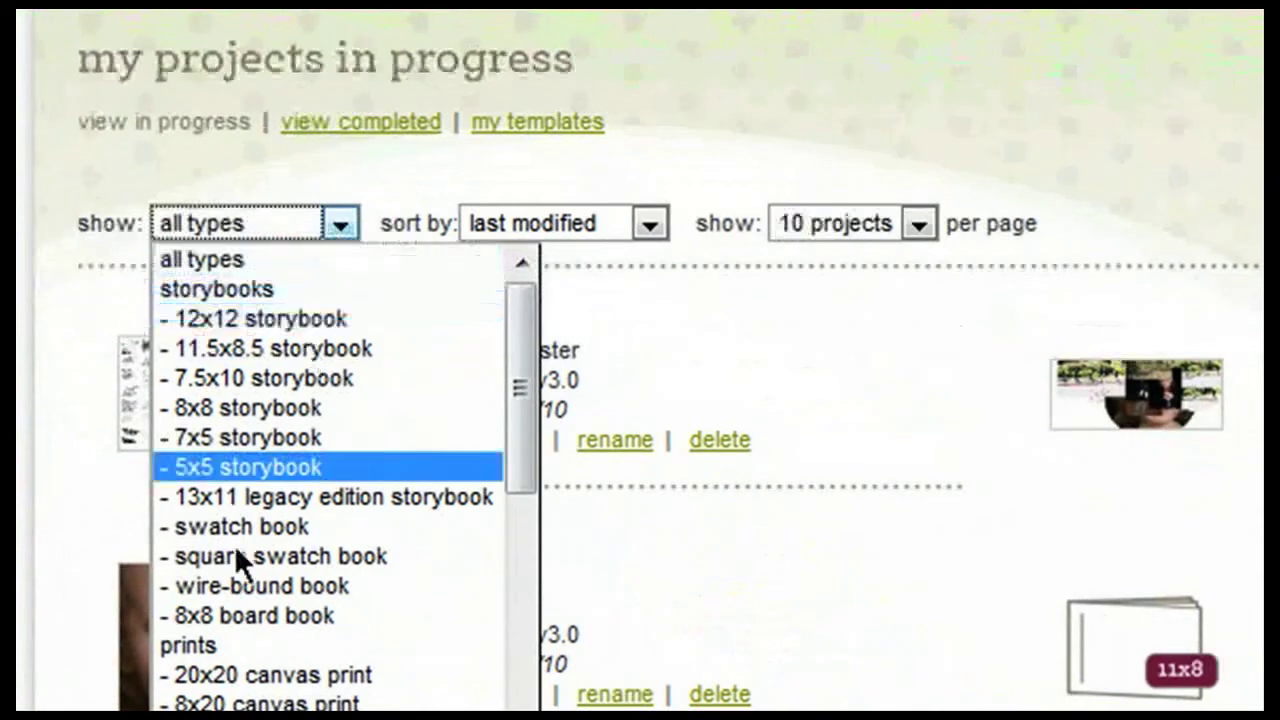
# Show only prints at 50 projects per page, then scroll through the older prints back to 2009.
pyautogui.click(209, 646)
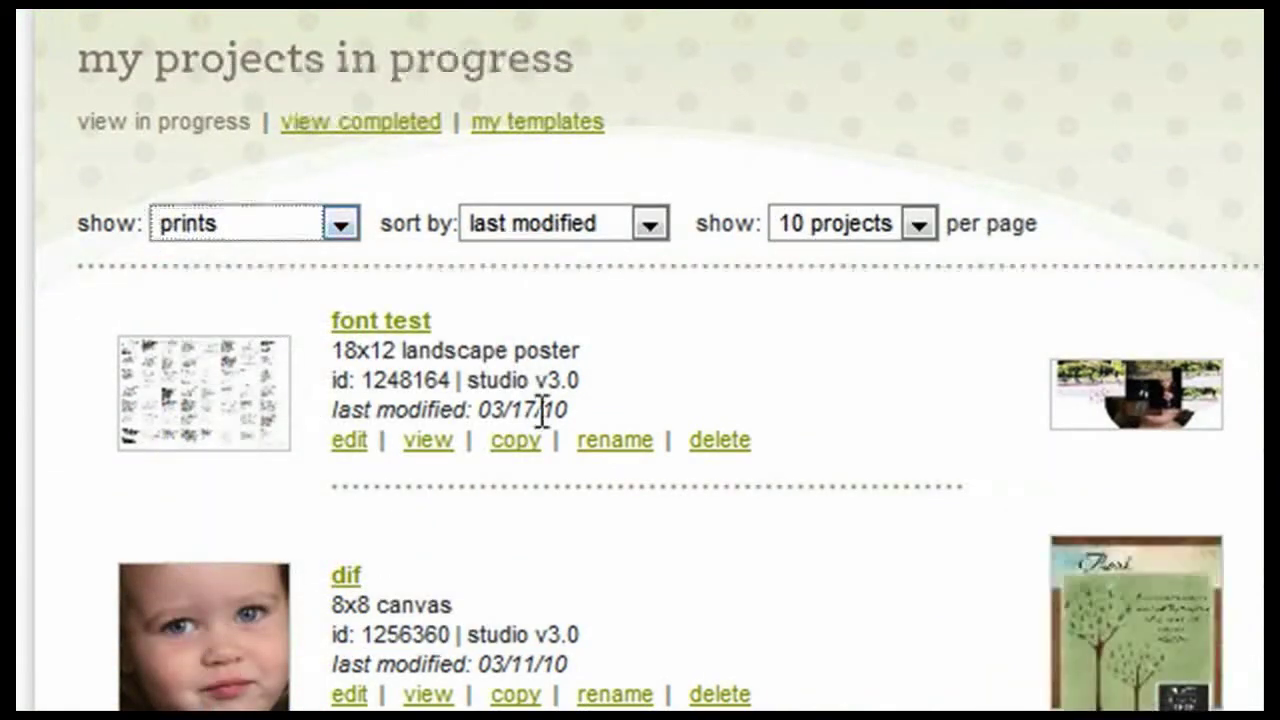
pyautogui.click(916, 224)
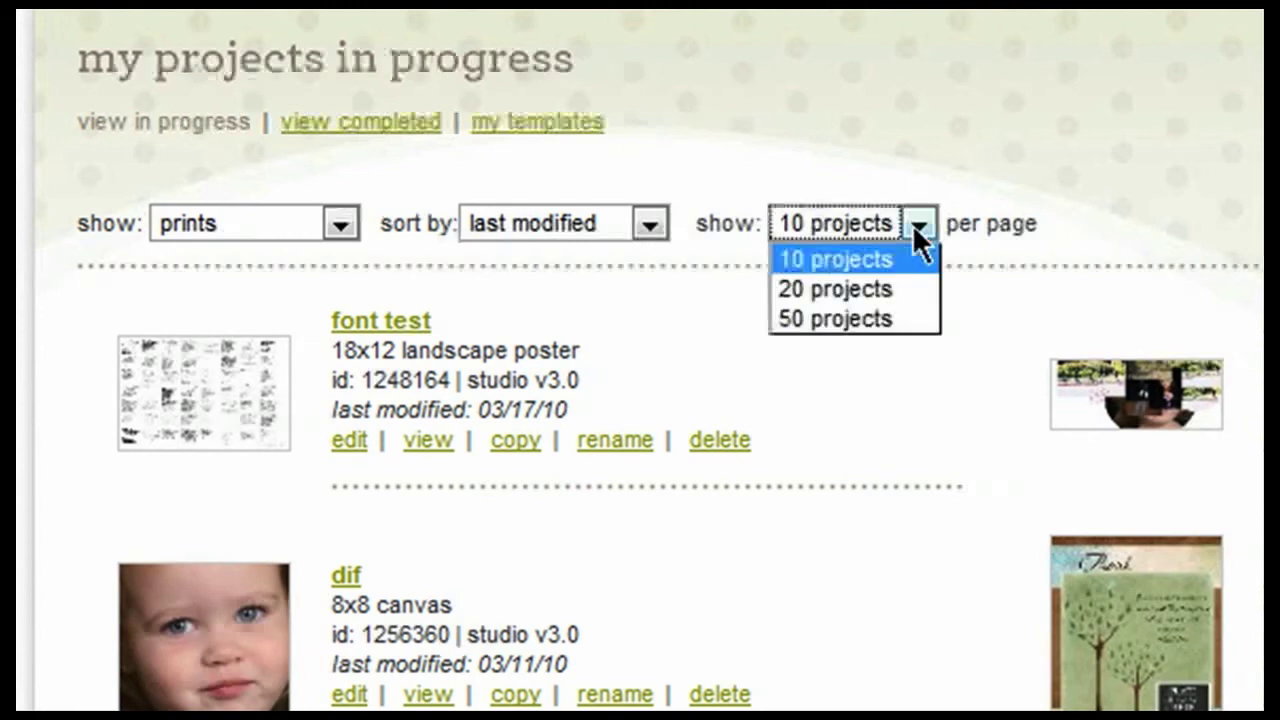
pyautogui.click(851, 317)
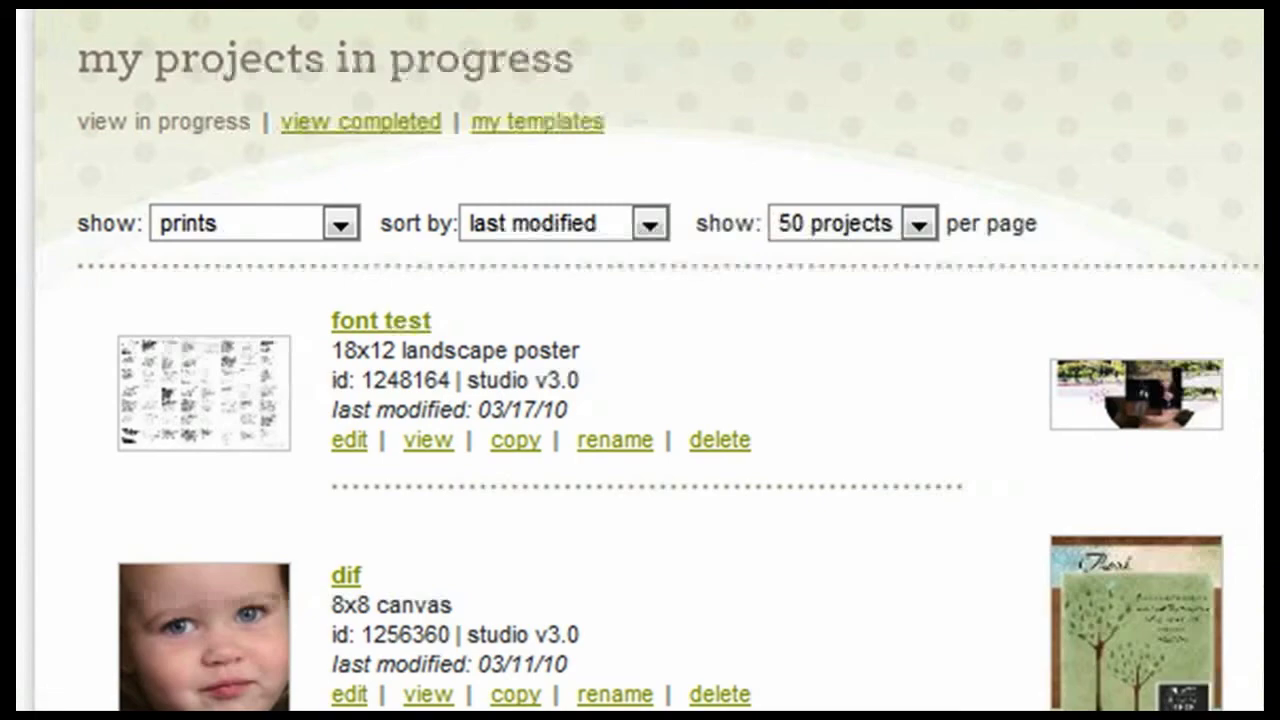
pyautogui.scroll(-10, 640, 360)
pyautogui.scroll(-15, 640, 360)
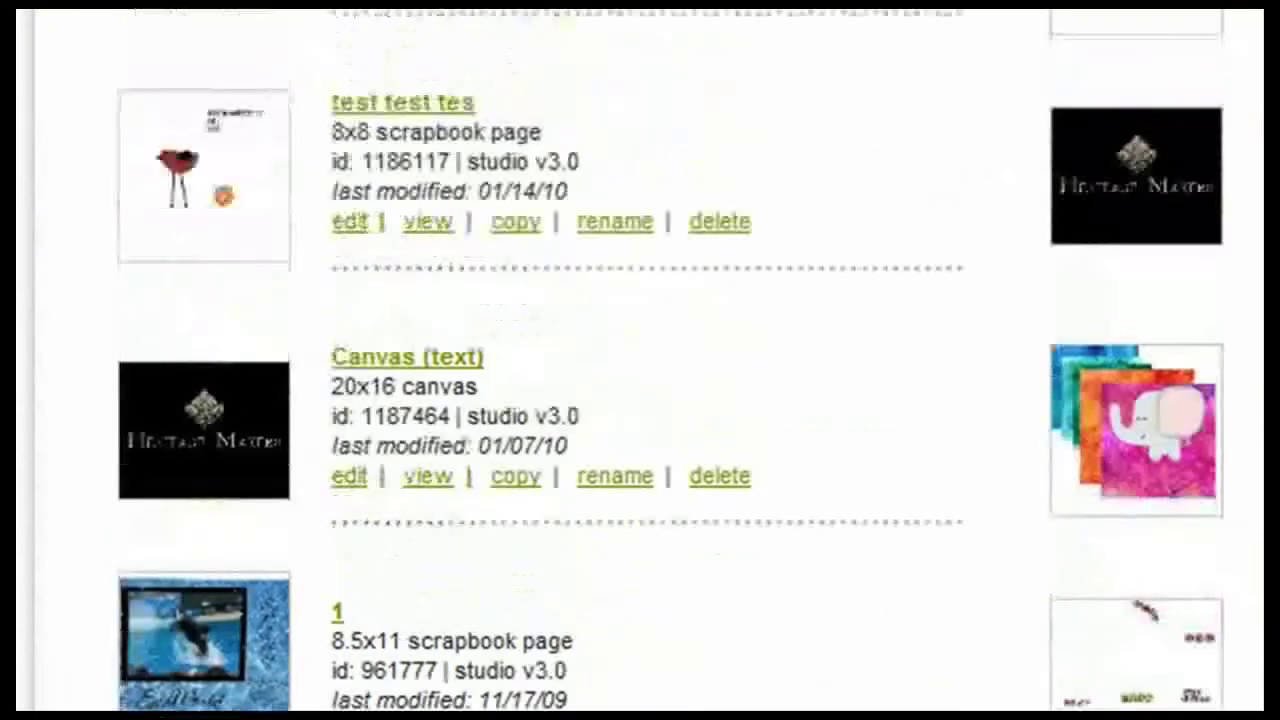
pyautogui.scroll(-1, 640, 360)
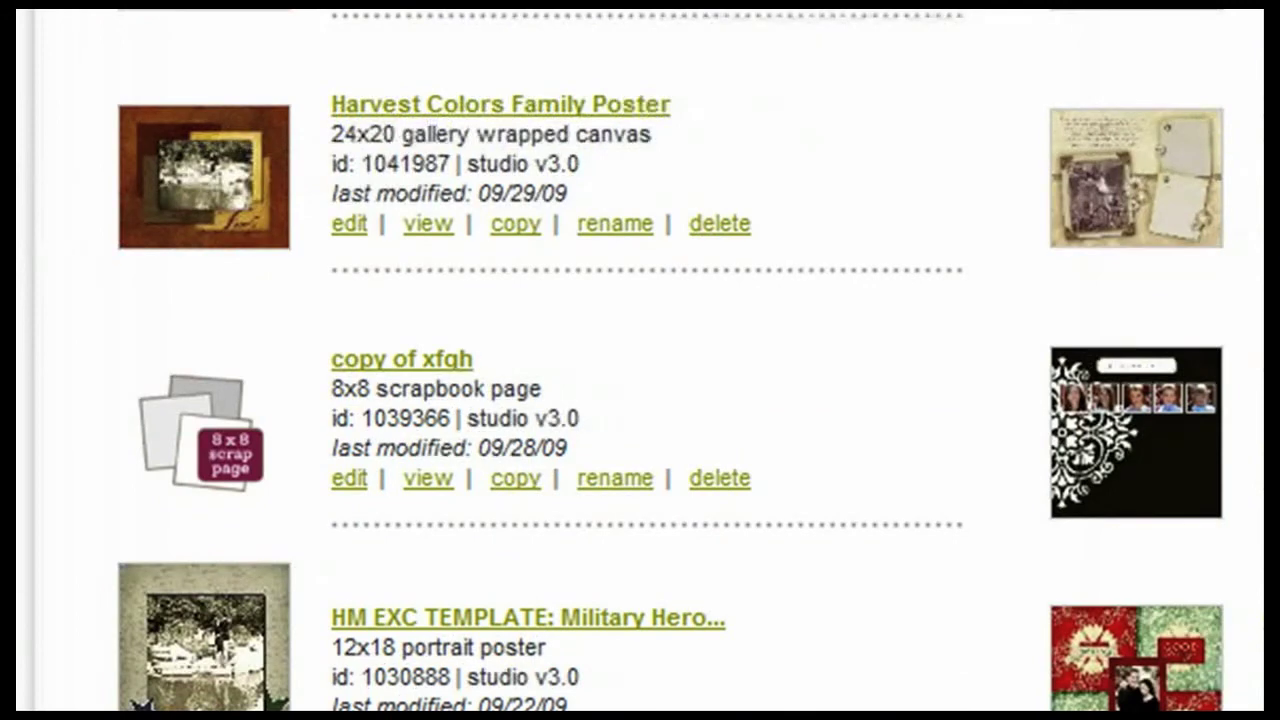
pyautogui.scroll(20, 437, 528)
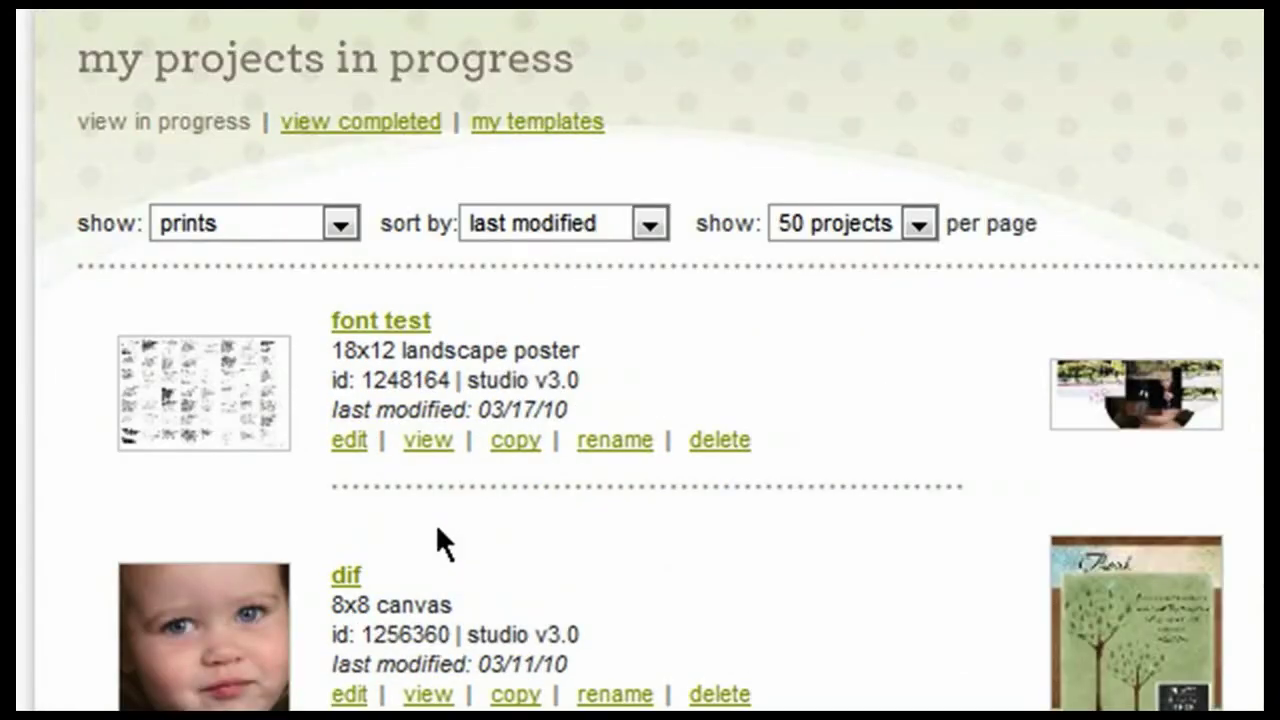